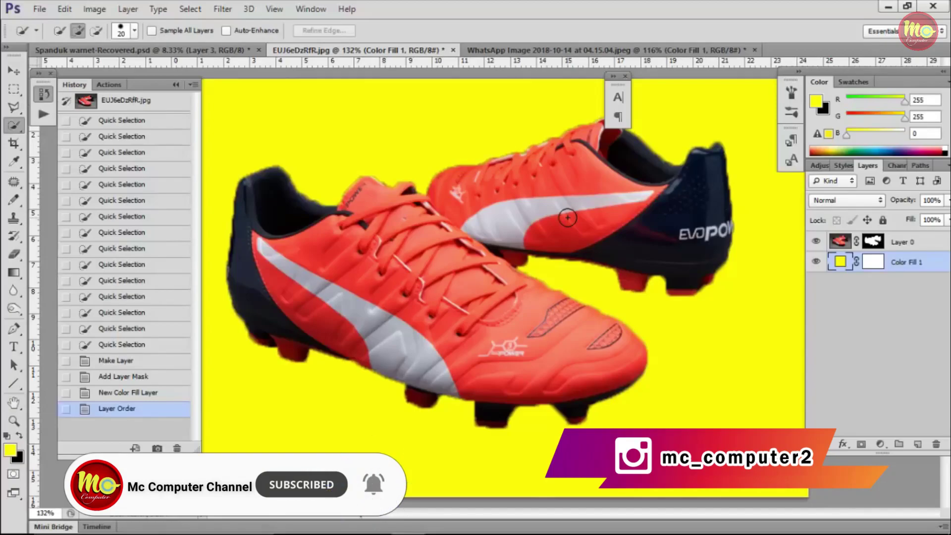
Step: Examine the yellow-background cutouts of the shoes and the portrait, along with the selection and Pen tool variants
left_click(173, 85)
left_click(15, 127)
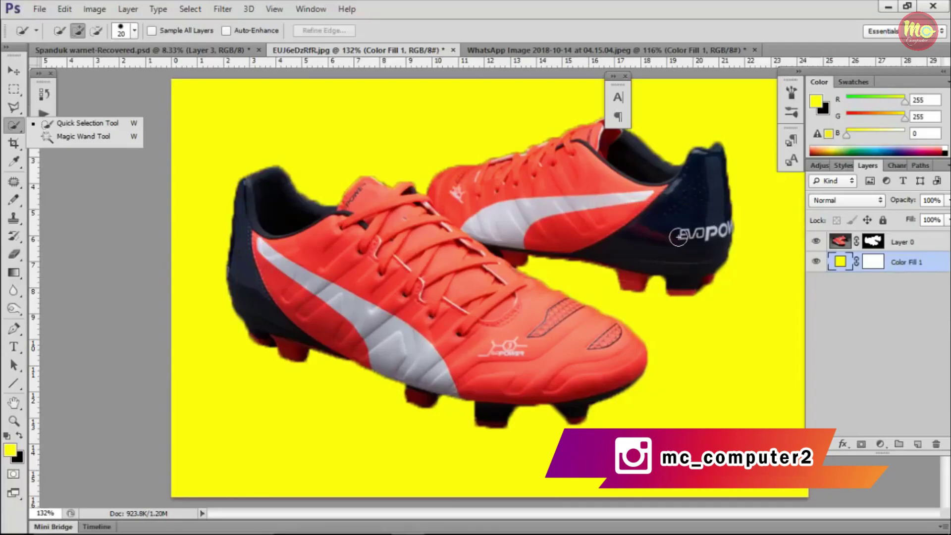
left_click(538, 54)
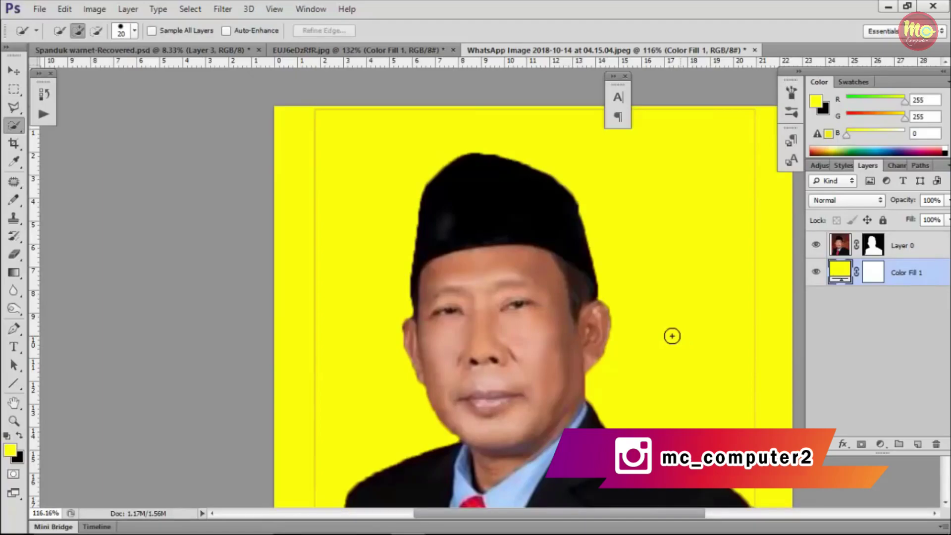
left_click(14, 325)
left_click(56, 329)
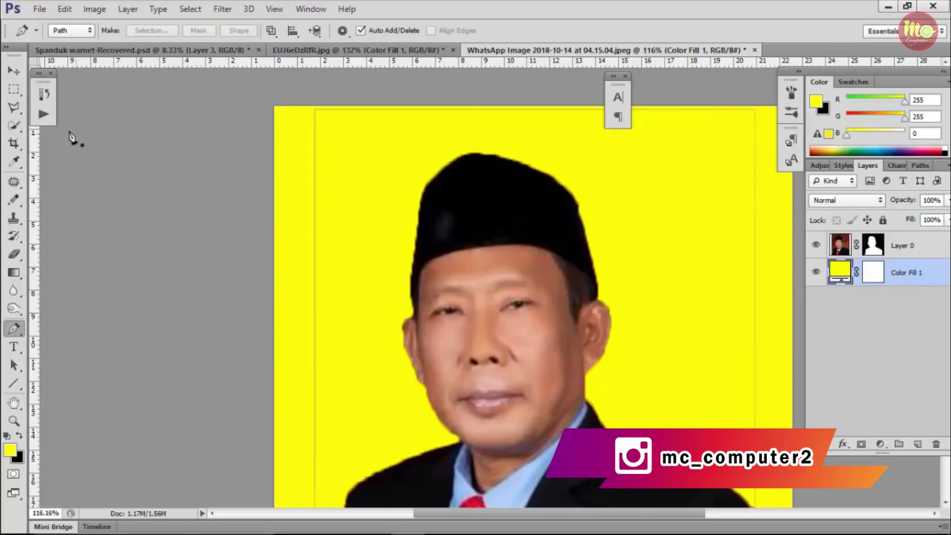
left_click(14, 124)
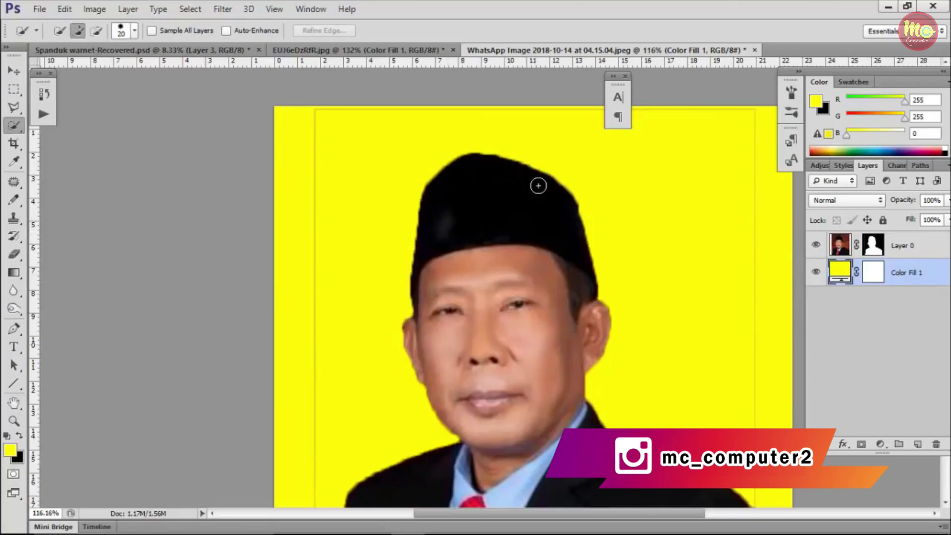
scroll(590, 310, "down", 5)
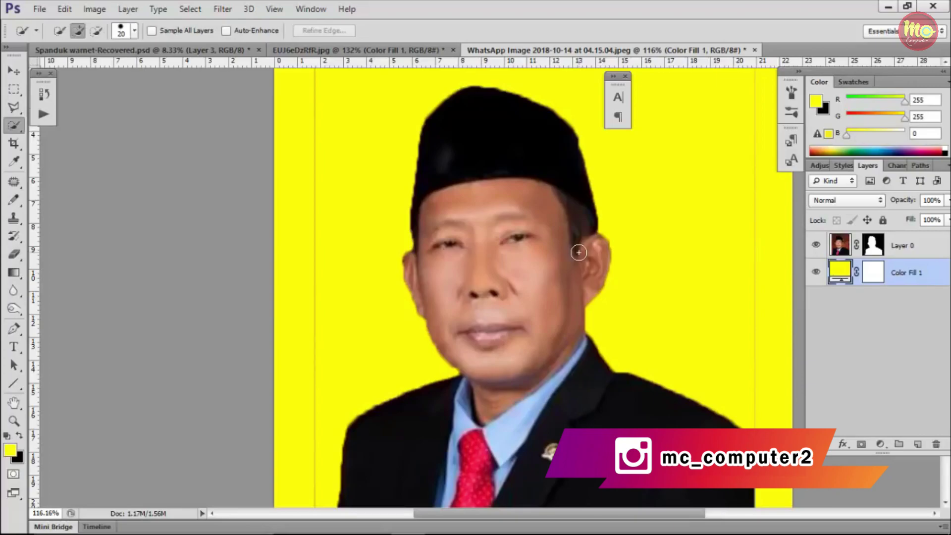
Step: Close the shoe image EUJ6eDzRfR.jpg without saving its changes
left_click(302, 52)
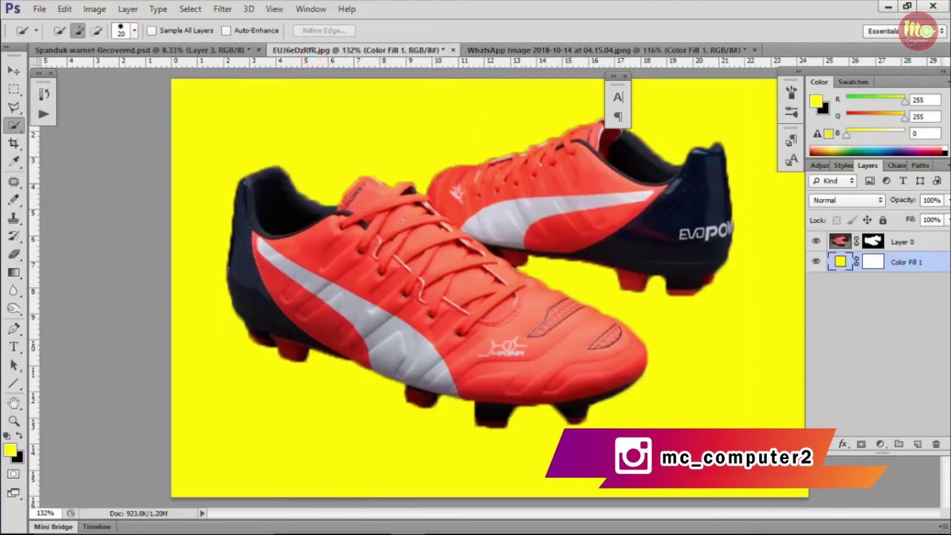
left_click(453, 50)
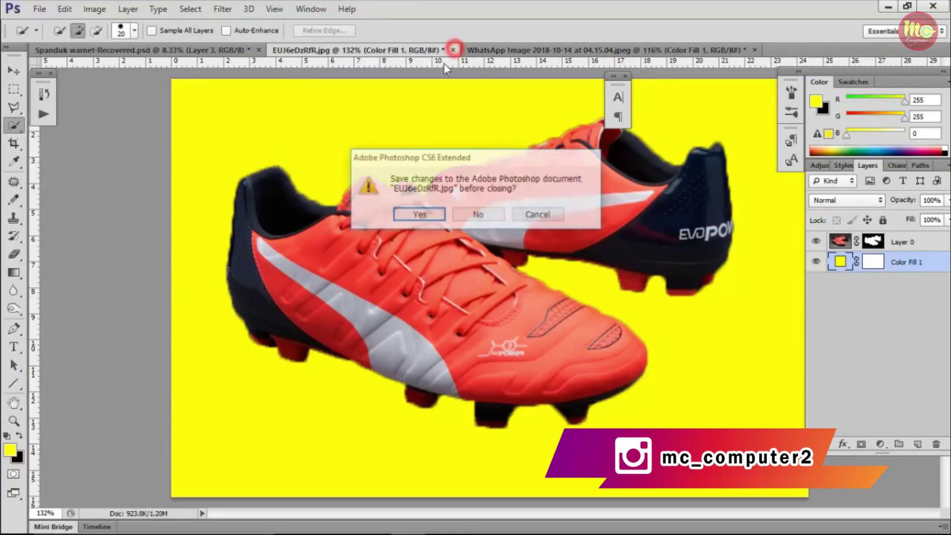
left_click(478, 215)
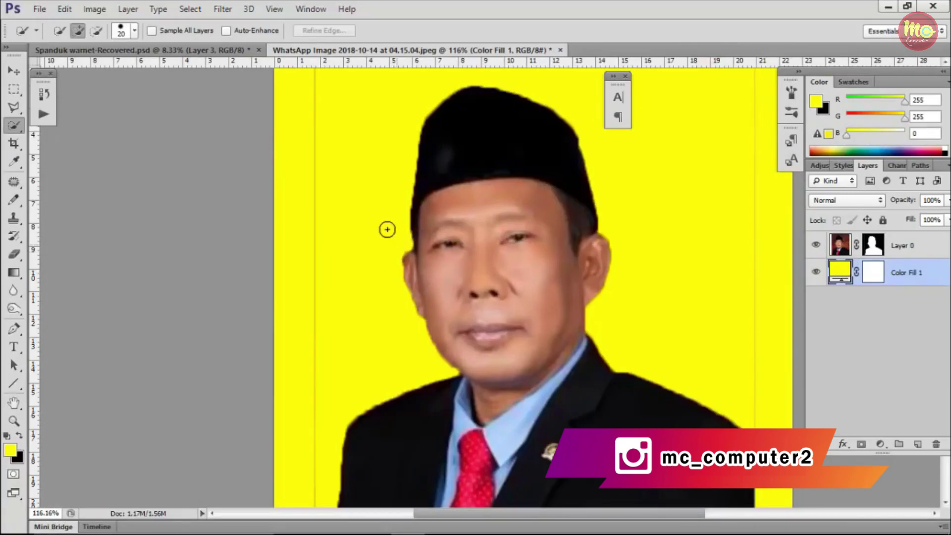
Step: Open the original shoe photo EUJ6eDzRfR.jpg from the Pictures folder
left_click(40, 9)
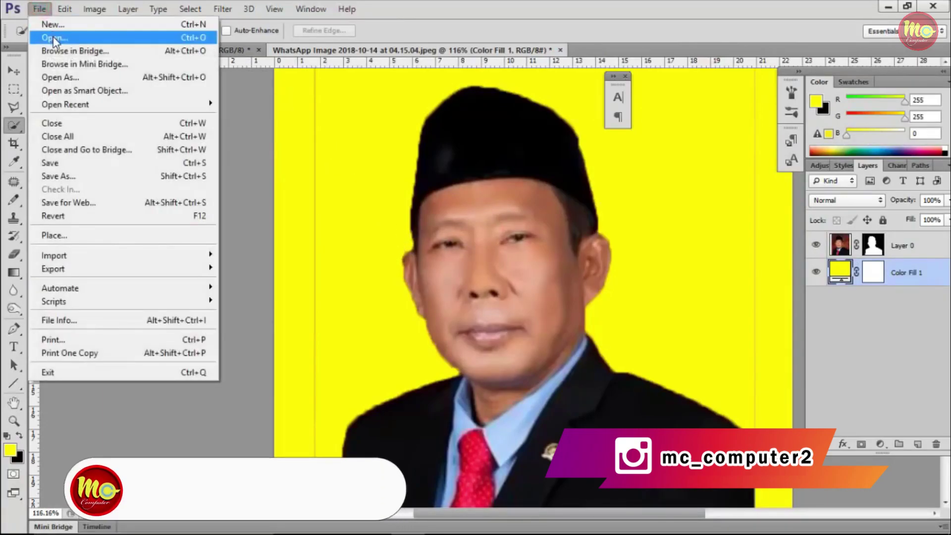
left_click(53, 38)
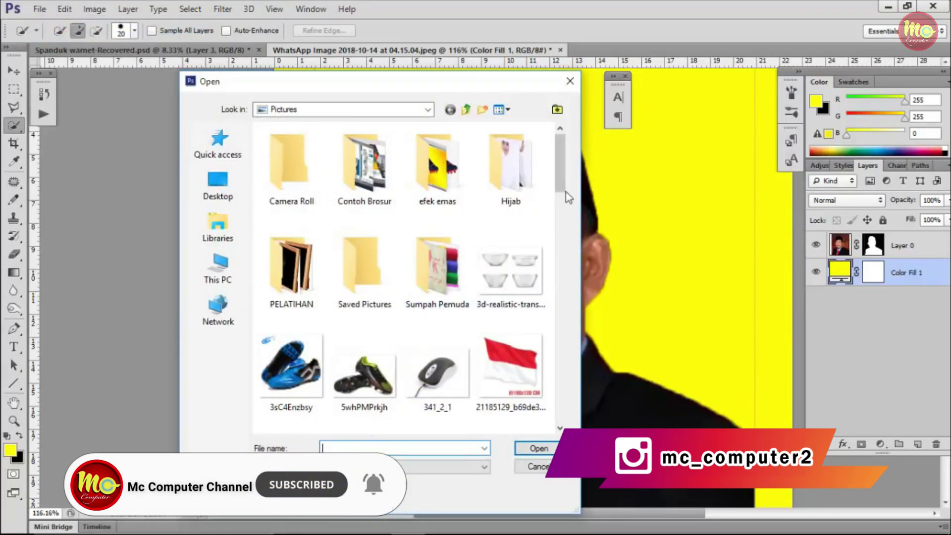
left_click_drag(562, 181, 567, 285)
left_click(375, 215)
left_click(538, 448)
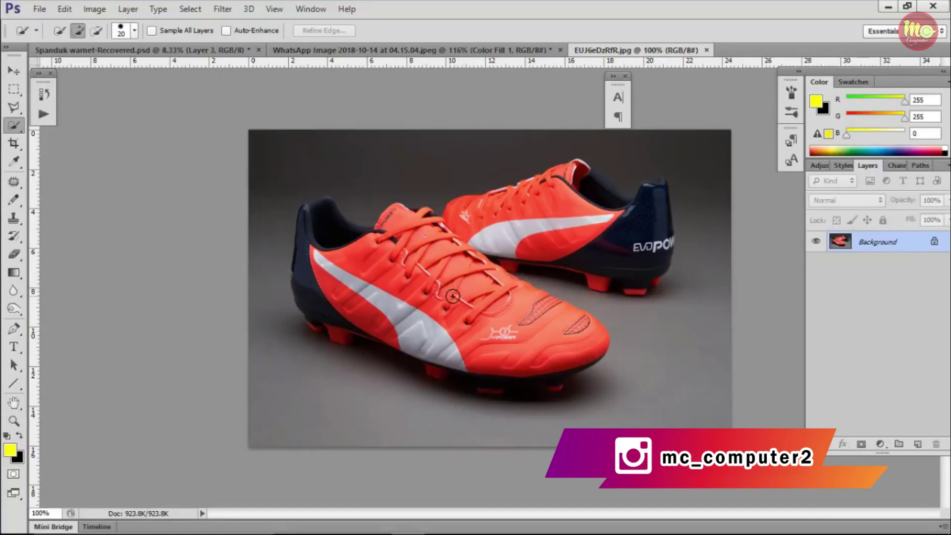
Step: Set up the Quick Selection tool in add mode with a 27-pixel brush
left_click(17, 126)
left_click(68, 123)
left_click(77, 31)
key("alt")
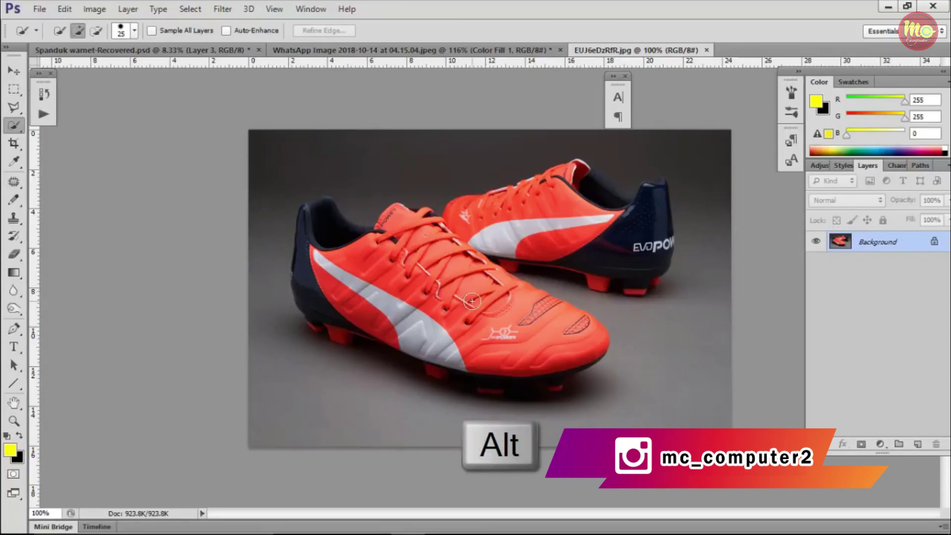
mouse_move(472, 301)
left_mouse_down()
mouse_move(484, 301)
mouse_move(471, 299)
left_mouse_up()
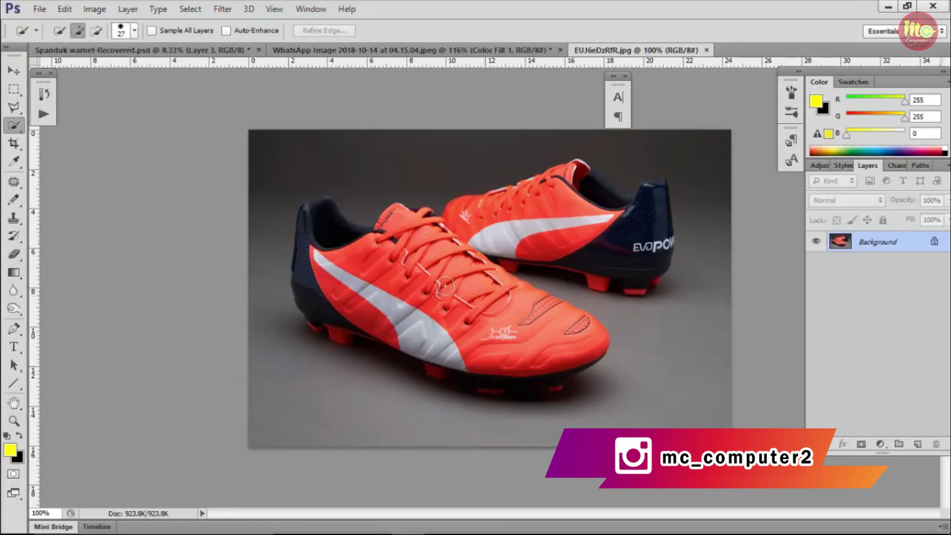
Step: Brush a quick selection over both shoes, adding the dark heel and the studs of the front shoe
mouse_move(478, 318)
left_mouse_down()
mouse_move(422, 268)
mouse_move(479, 227)
mouse_move(555, 221)
mouse_move(628, 239)
mouse_move(604, 185)
left_mouse_up()
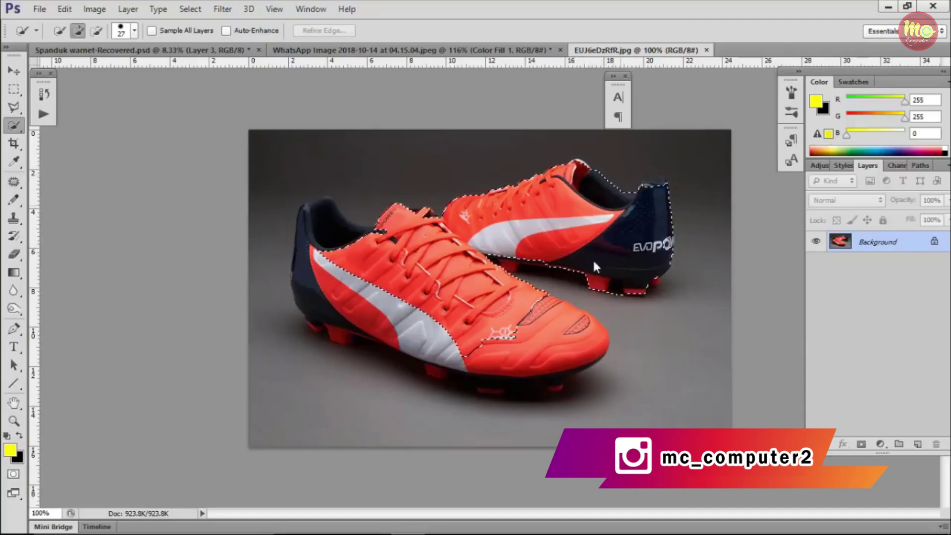
mouse_move(522, 319)
left_mouse_down()
mouse_move(550, 314)
mouse_move(468, 353)
mouse_move(326, 272)
mouse_move(302, 233)
left_mouse_up()
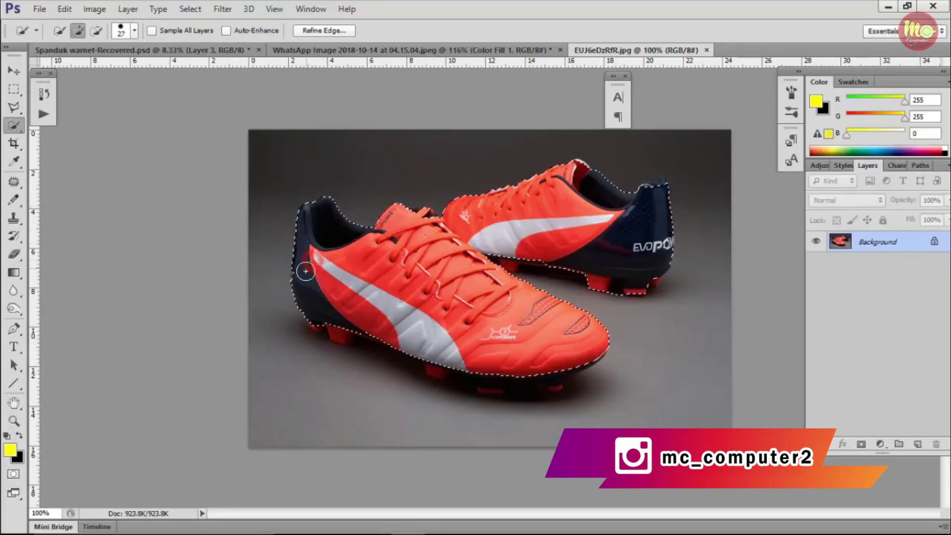
mouse_move(318, 316)
left_mouse_down()
mouse_move(348, 311)
mouse_move(346, 292)
left_mouse_up()
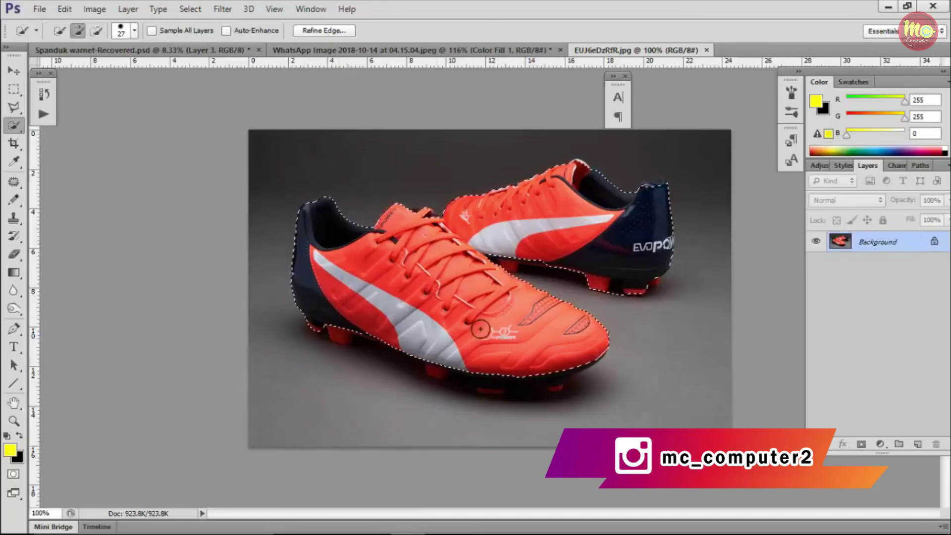
left_click(332, 322)
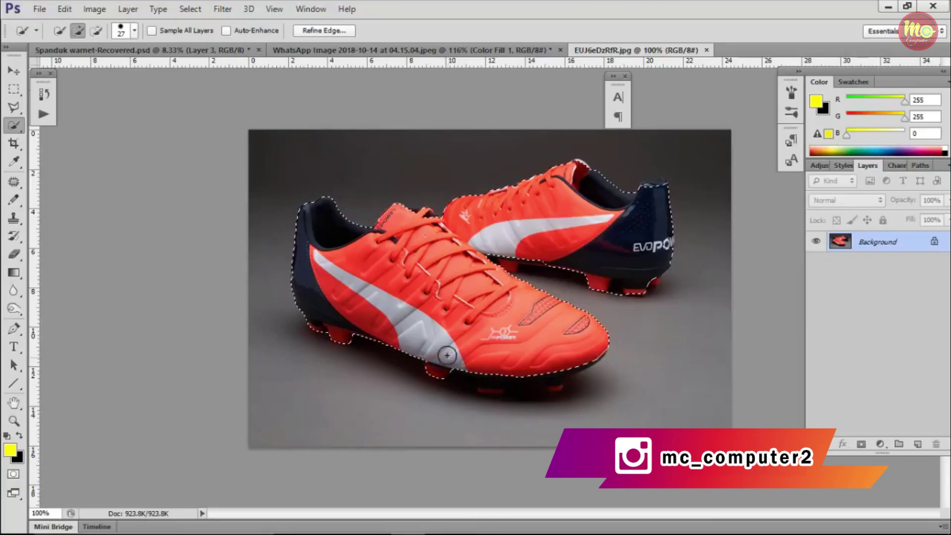
Step: Subtract the background from a selection of the whole image so only both shoes remain, and turn it into a layer mask
key("ctrl+a")
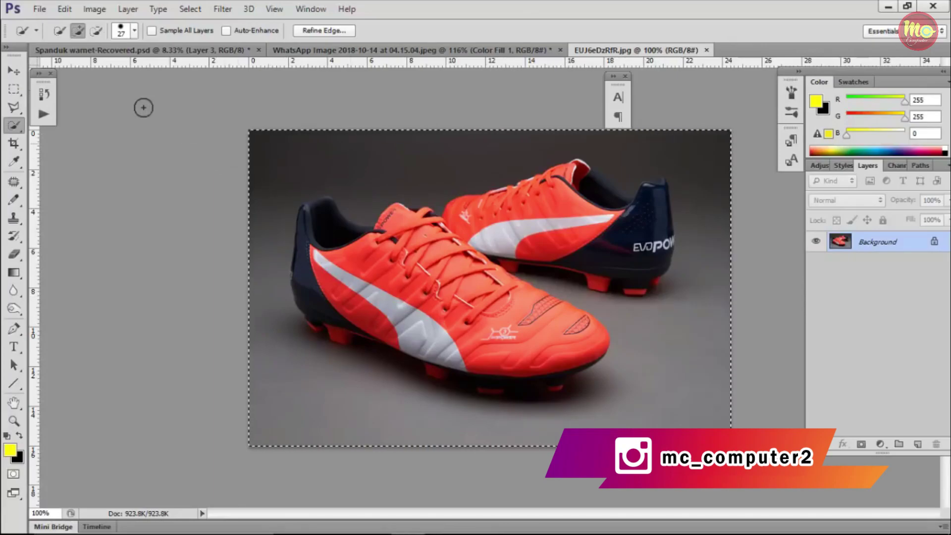
key("alt")
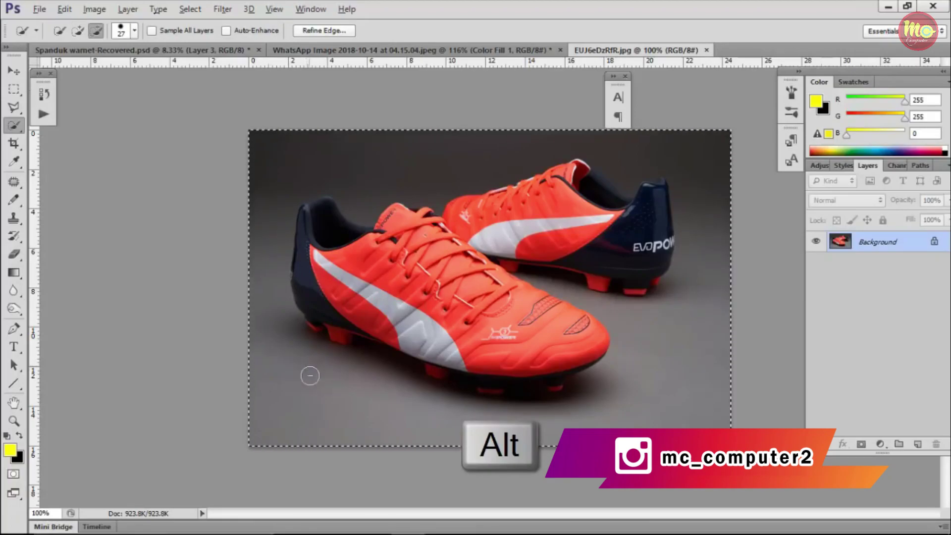
mouse_move(420, 419)
left_mouse_down()
mouse_move(356, 409)
mouse_move(251, 278)
mouse_move(277, 159)
mouse_move(442, 158)
mouse_move(584, 144)
left_mouse_up()
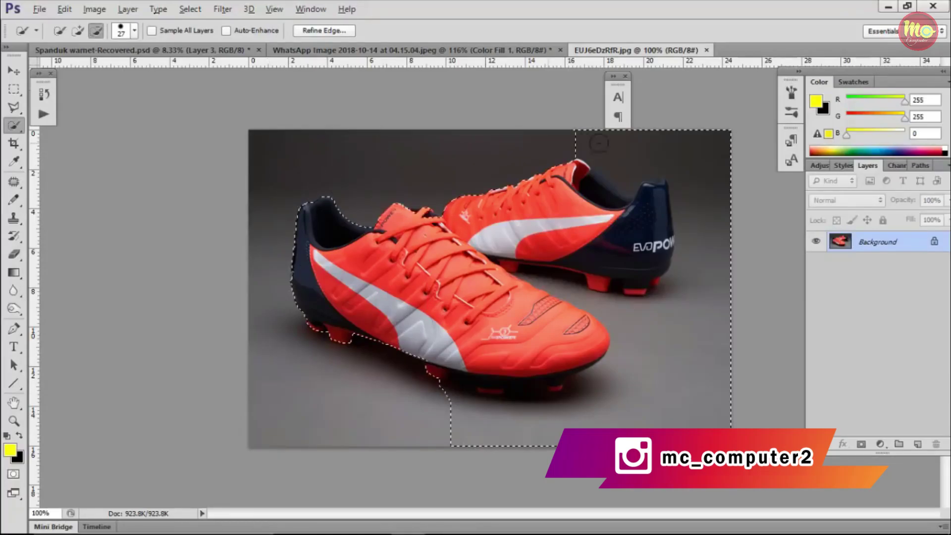
mouse_move(691, 160)
left_mouse_down()
mouse_move(707, 183)
mouse_move(708, 241)
mouse_move(687, 363)
mouse_move(645, 402)
mouse_move(556, 413)
left_mouse_up()
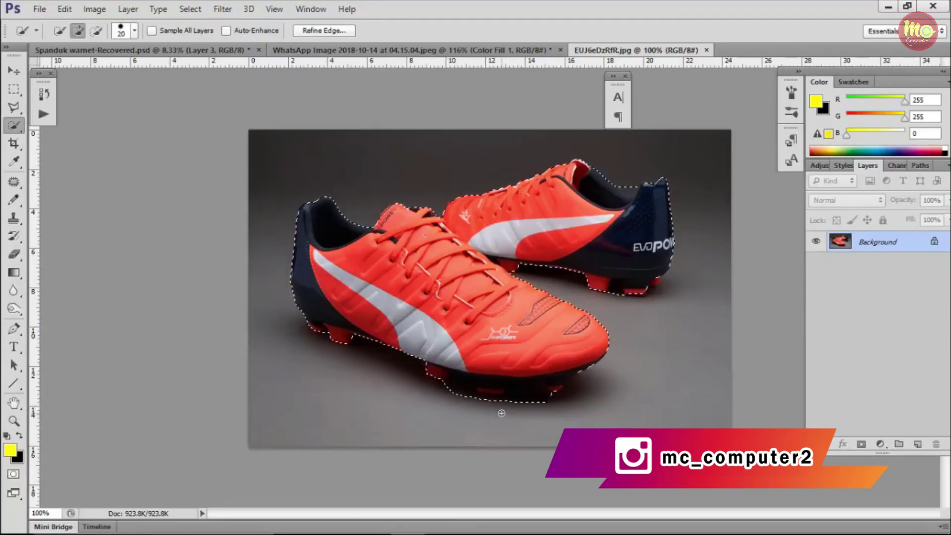
key("alt")
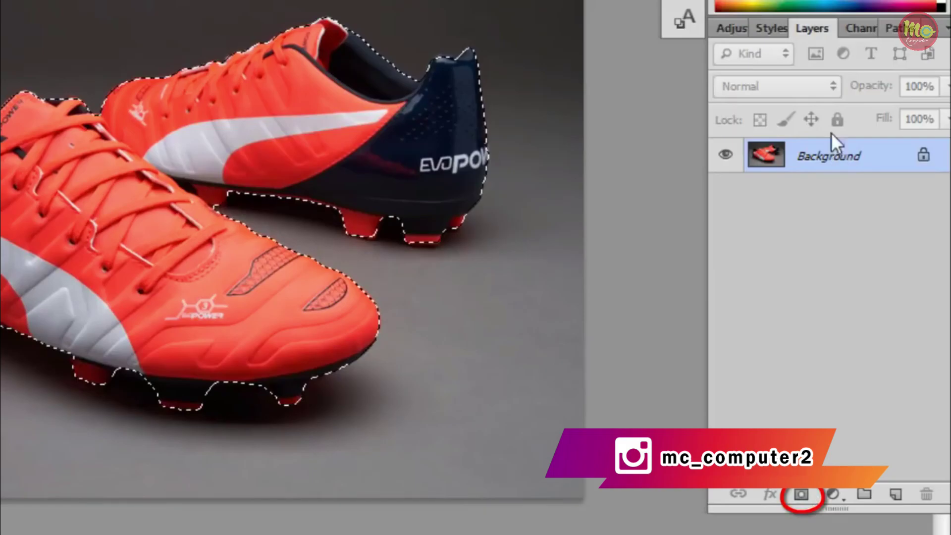
left_click(801, 494)
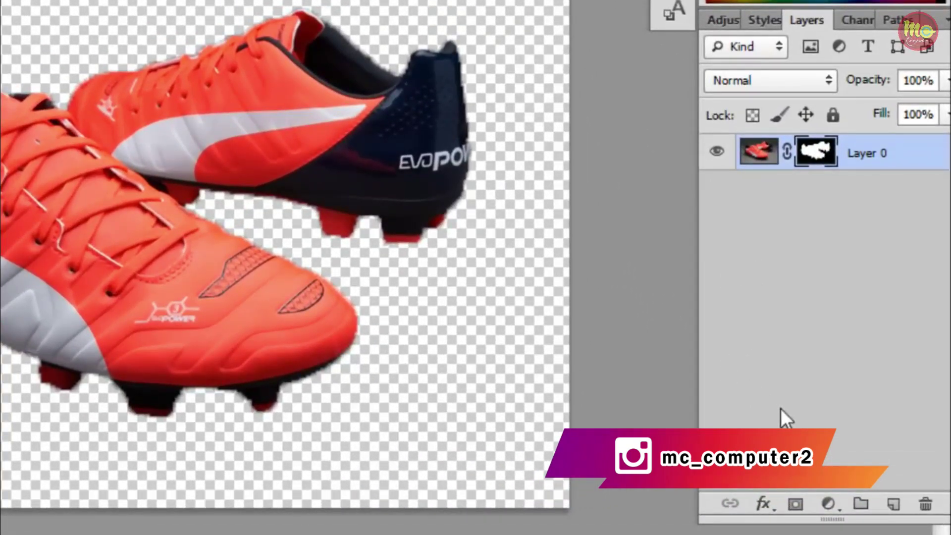
Step: Add a Solid Color fill layer in yellow f2fb02 and place it below the masked shoe layer
left_click(828, 504)
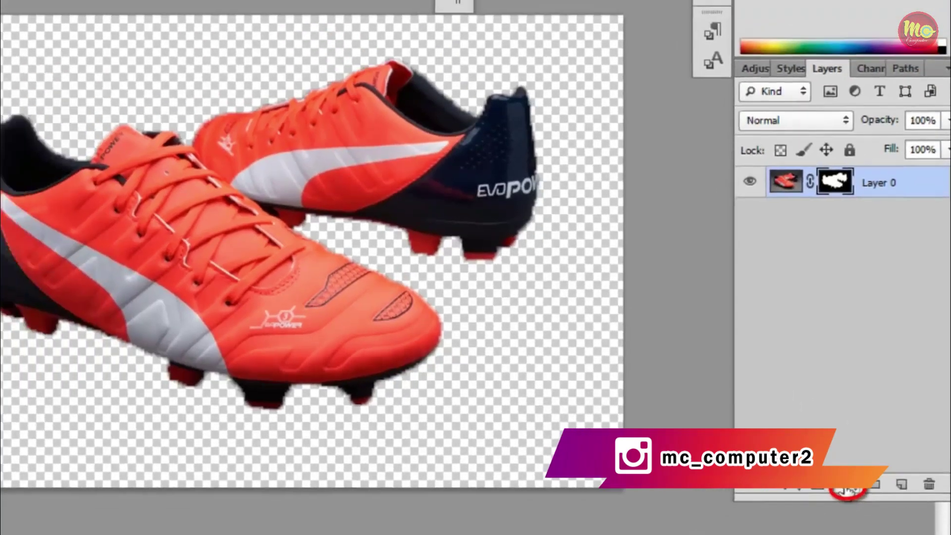
left_click(845, 491)
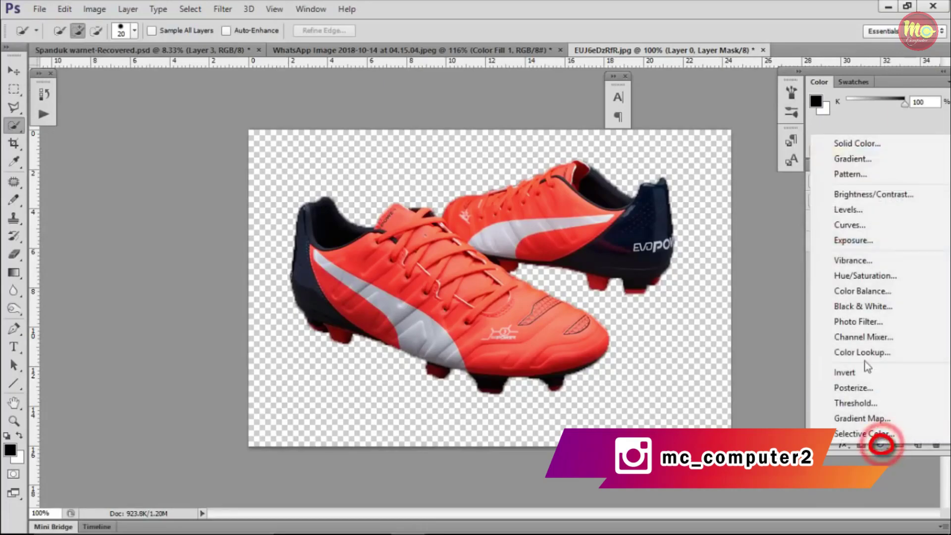
left_click(856, 143)
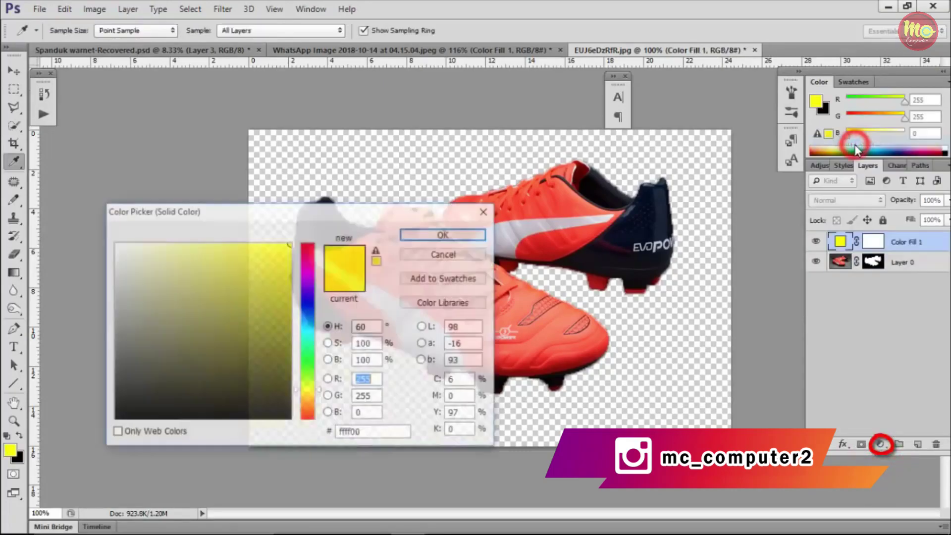
left_click(290, 247)
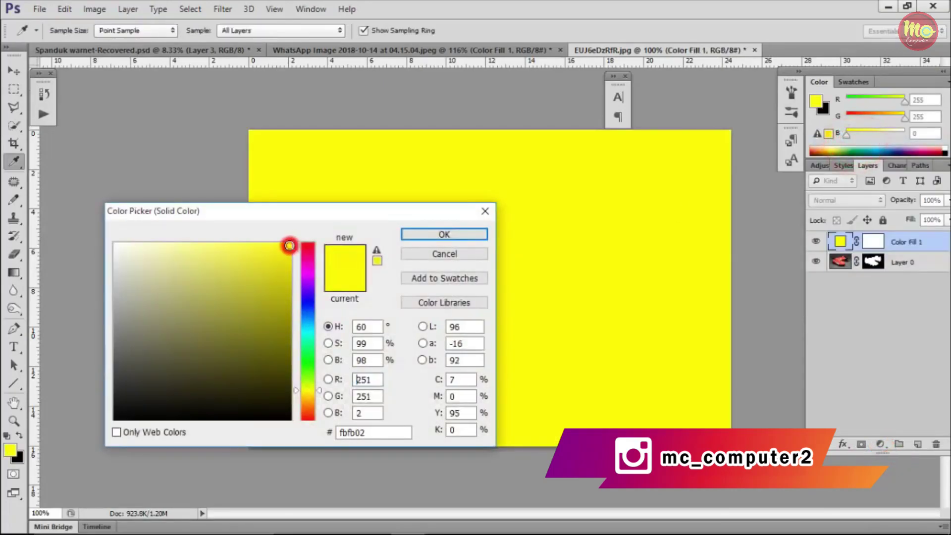
left_click(308, 347)
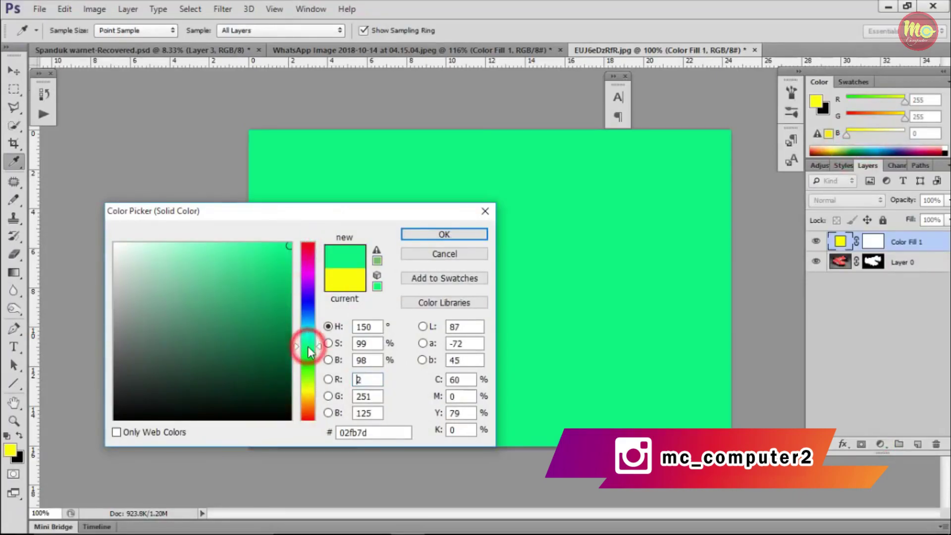
left_click(309, 392)
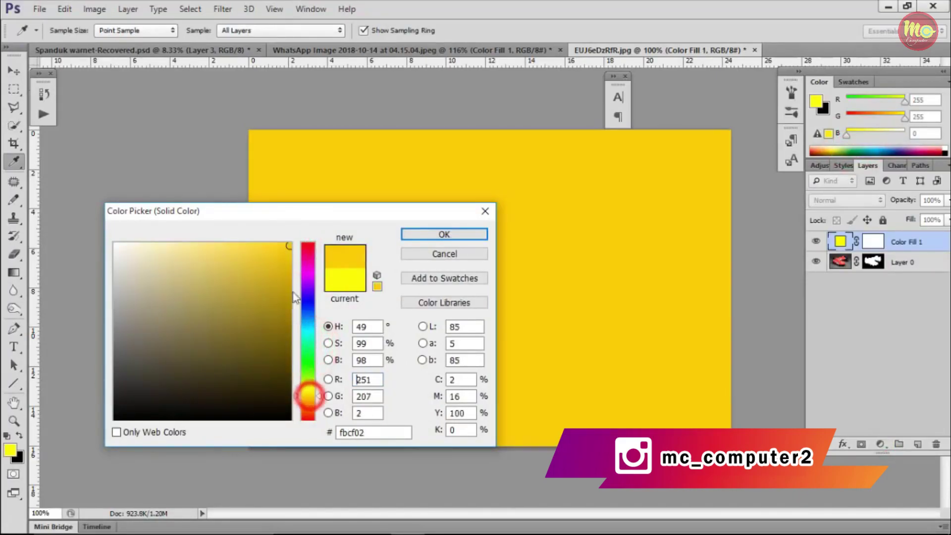
left_click(319, 391)
left_click_drag(319, 391, 319, 389)
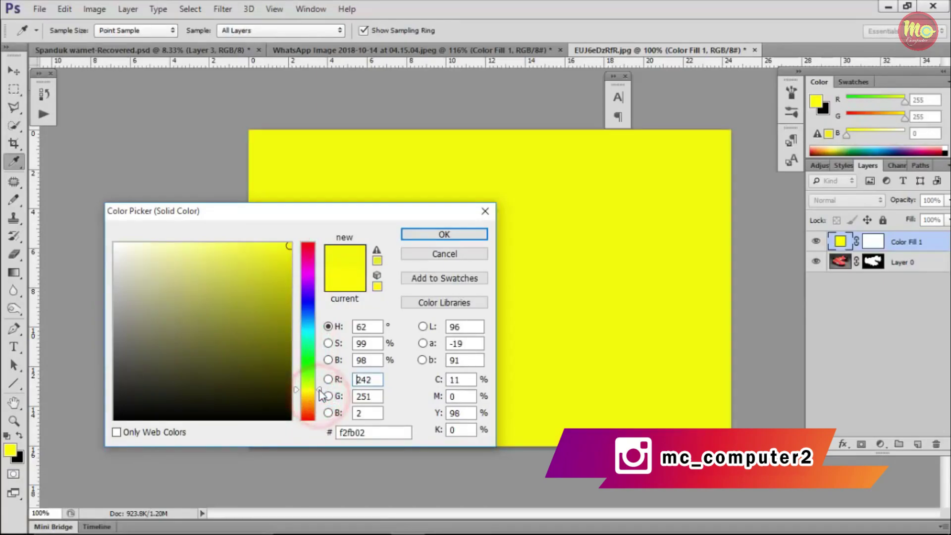
left_click(470, 235)
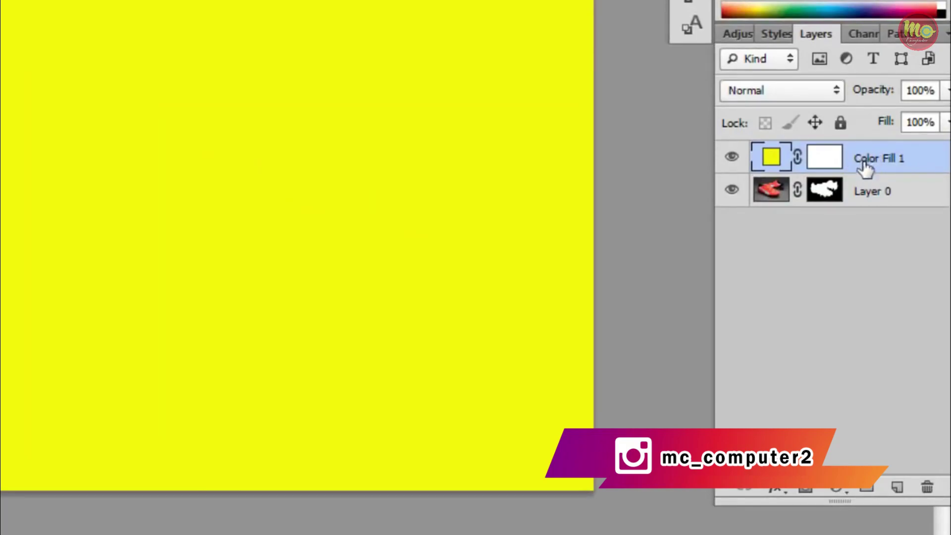
left_click_drag(866, 155, 867, 212)
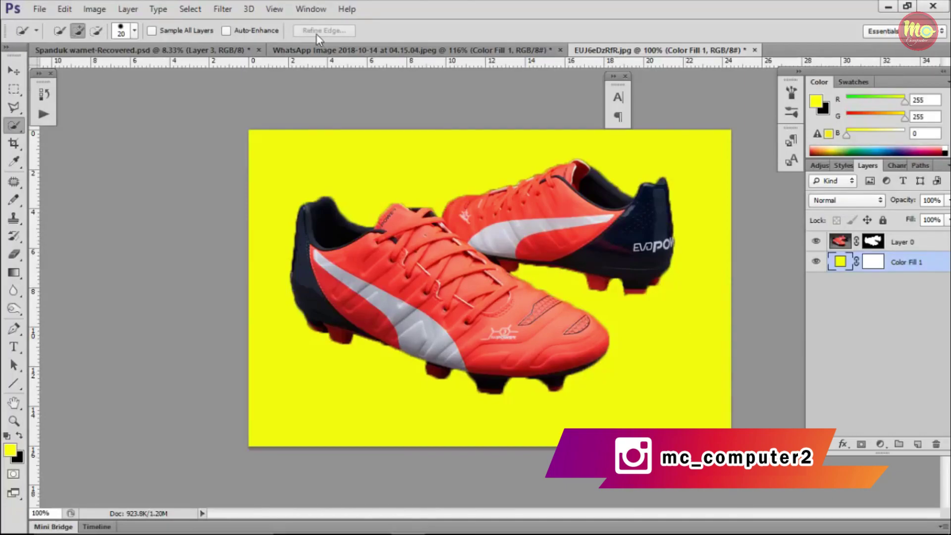
Step: Show the mask properties, select the shoe layer's mask and open its Mask Edge refinement
left_click(310, 9)
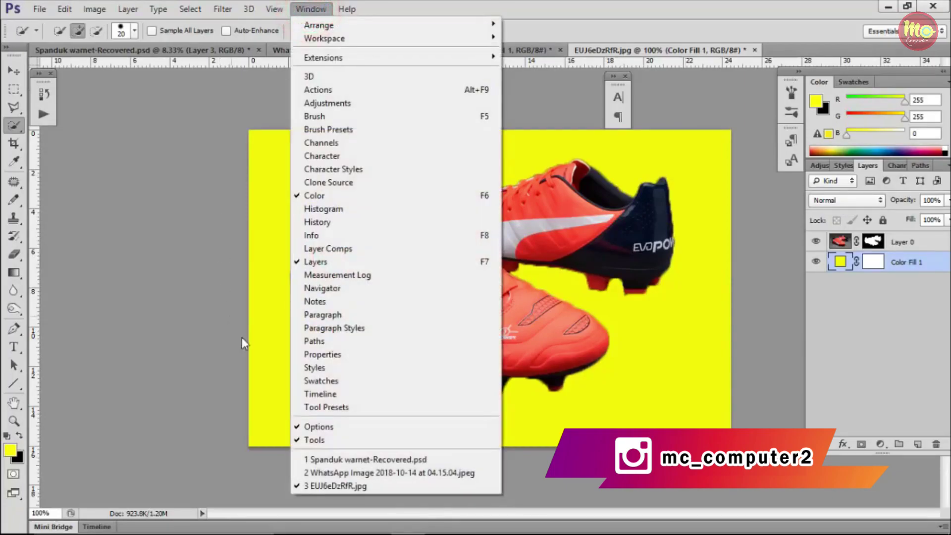
left_click(323, 354)
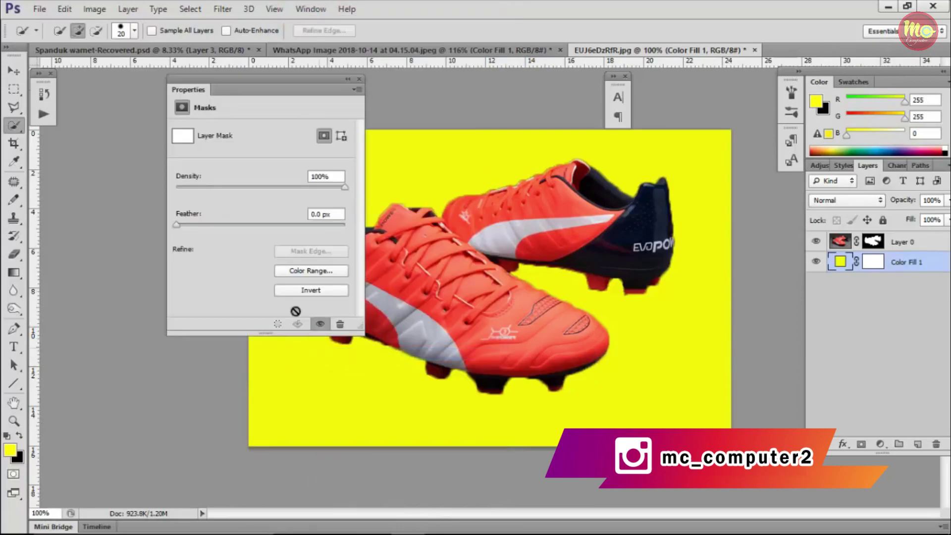
left_click_drag(276, 79, 195, 92)
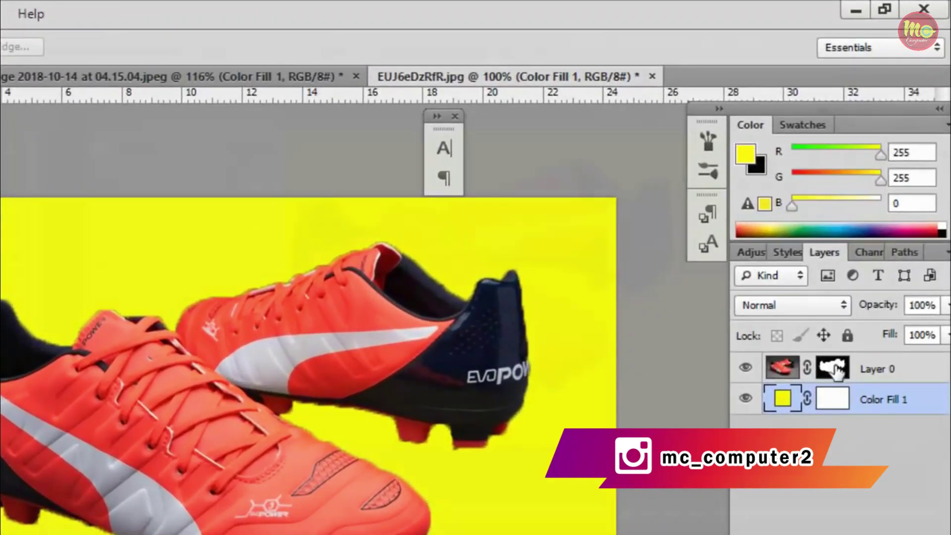
left_click(837, 370)
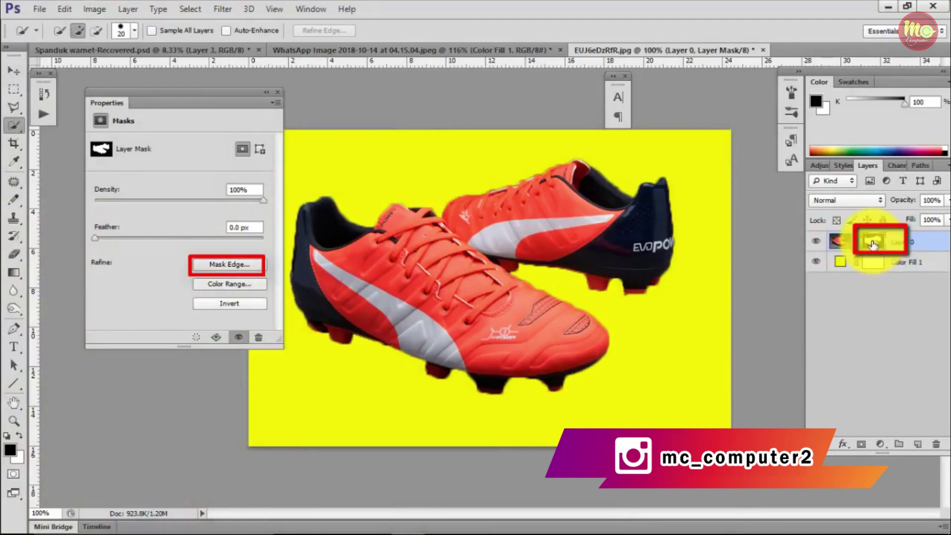
left_click(226, 267)
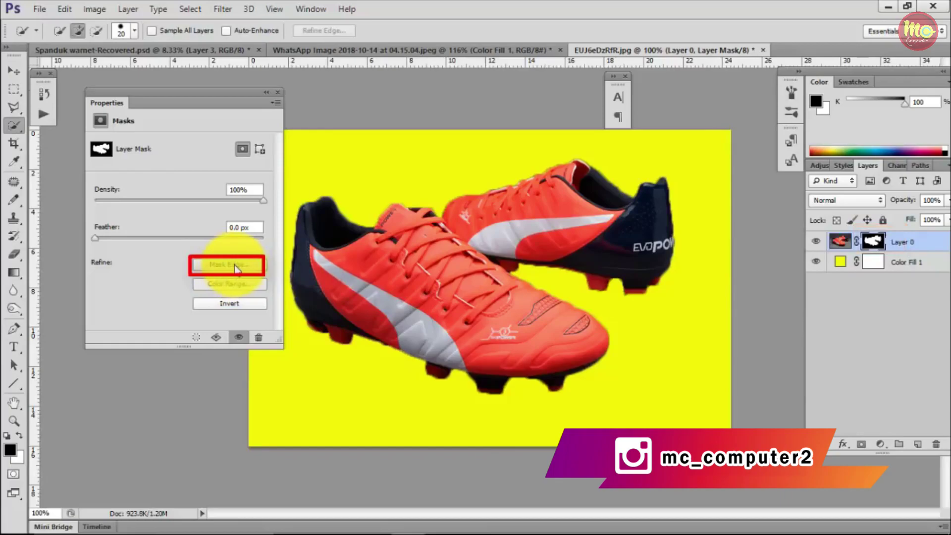
left_click(840, 241)
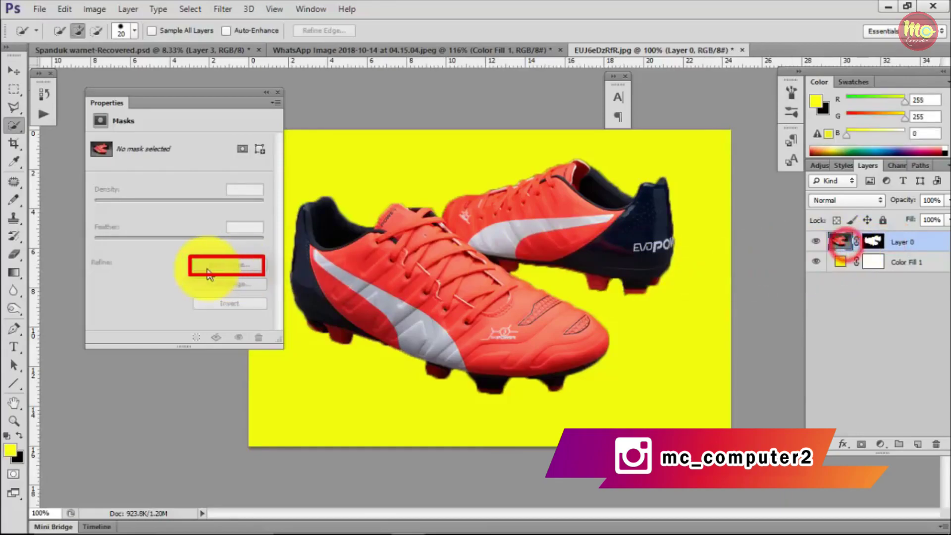
left_click(875, 242)
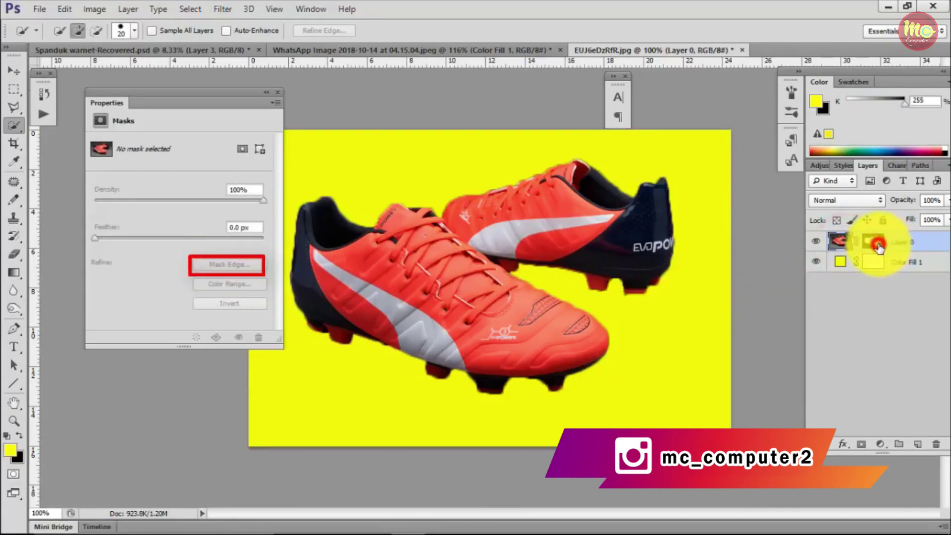
left_click(227, 267)
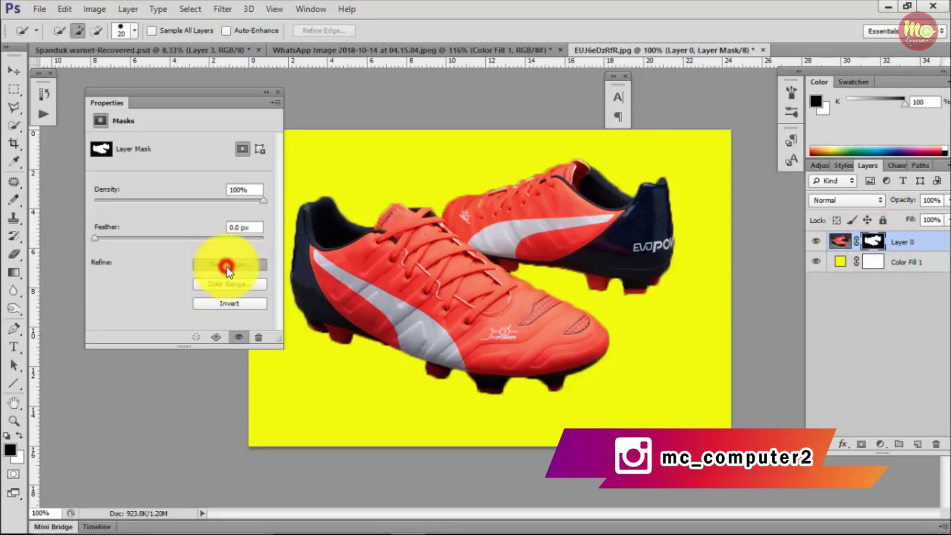
left_click_drag(270, 131, 241, 89)
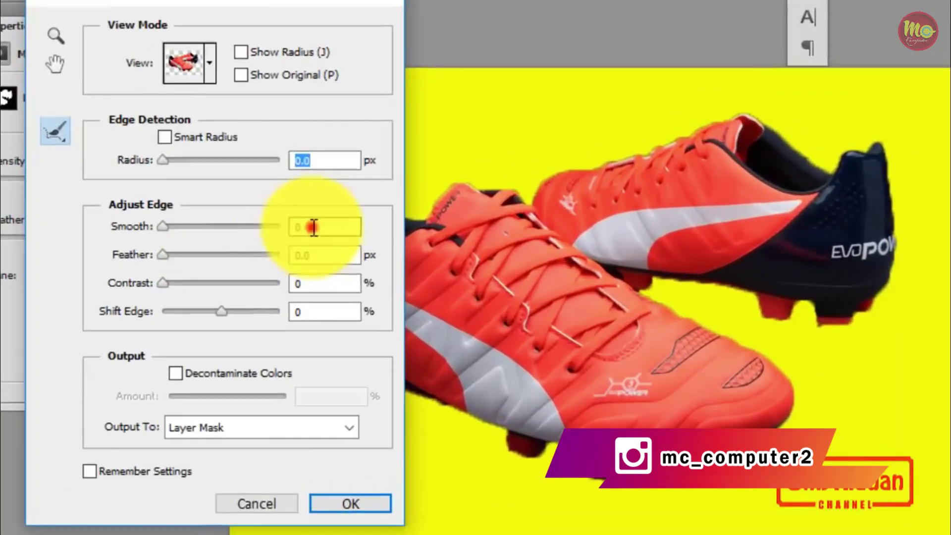
Step: Set the shoe mask's edge adjustment to Smooth 8, Feather 10 px and Contrast 33%
left_click(314, 227)
type("8")
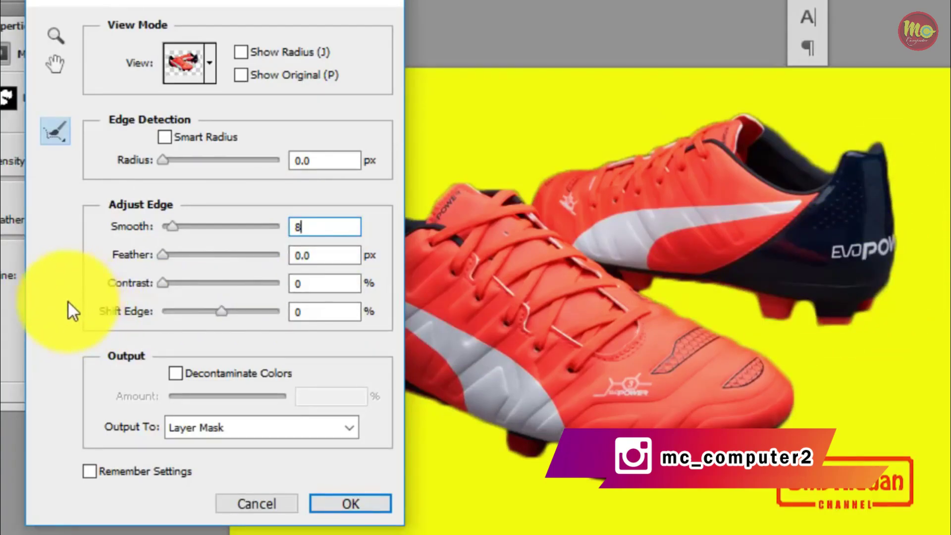
left_click(309, 255)
left_click_drag(313, 255, 297, 255)
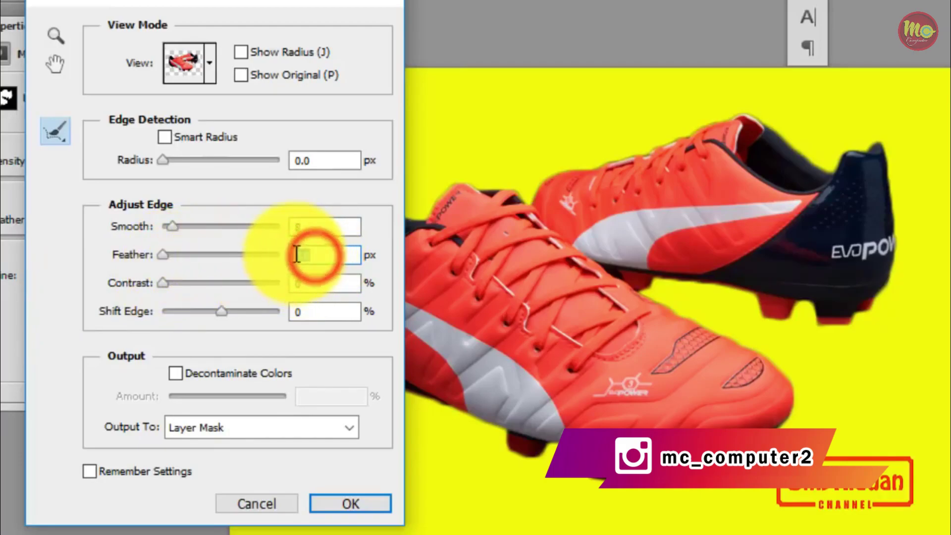
type("10")
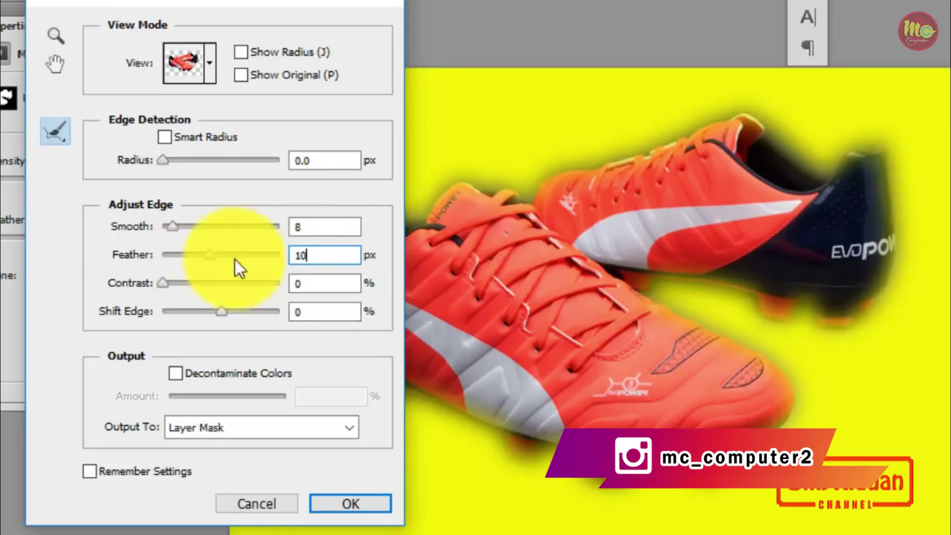
left_click(308, 283)
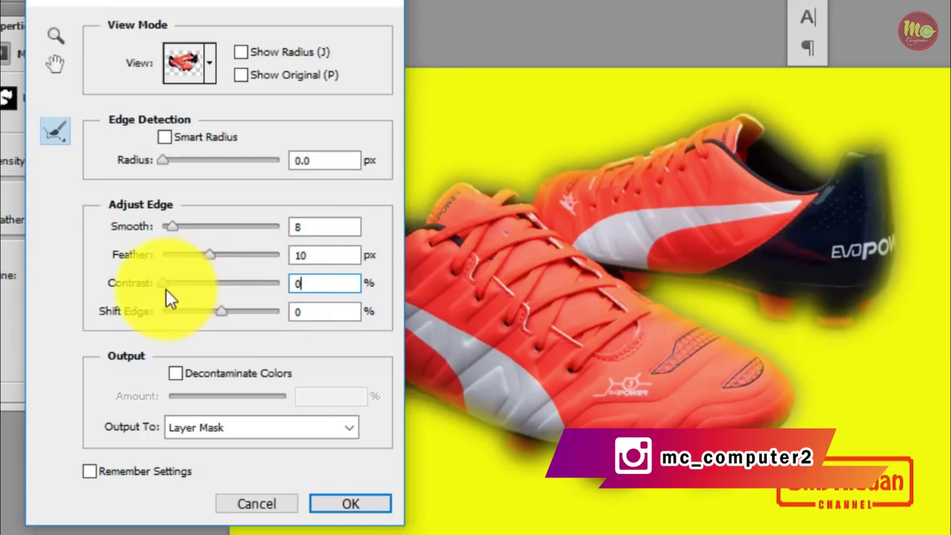
left_click_drag(162, 285, 201, 286)
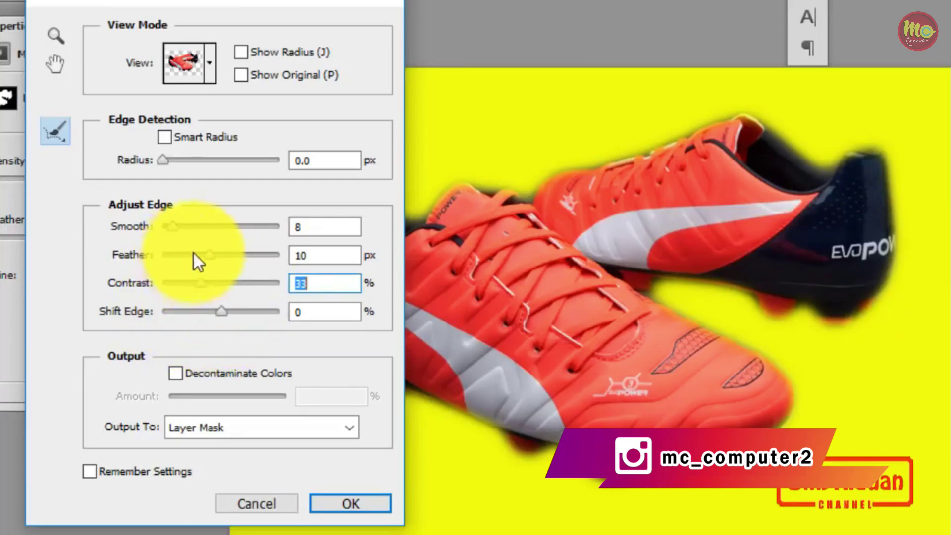
Step: Reduce the mask's Feather to 6 px and then further until the shoe edges look crisp, and apply the refinement
left_click(318, 255)
type("6")
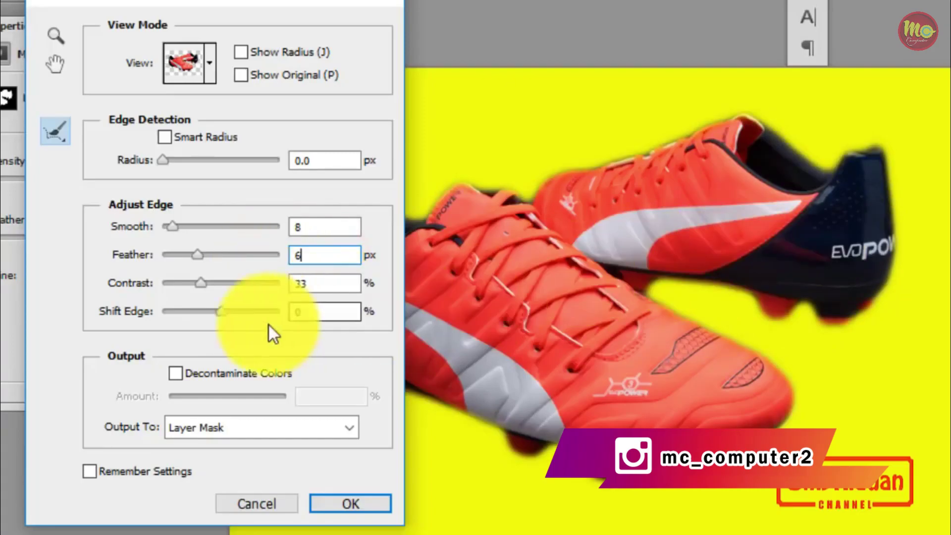
mouse_move(197, 255)
left_mouse_down()
mouse_move(173, 256)
mouse_move(179, 260)
left_mouse_up()
left_click_drag(322, 253, 278, 254)
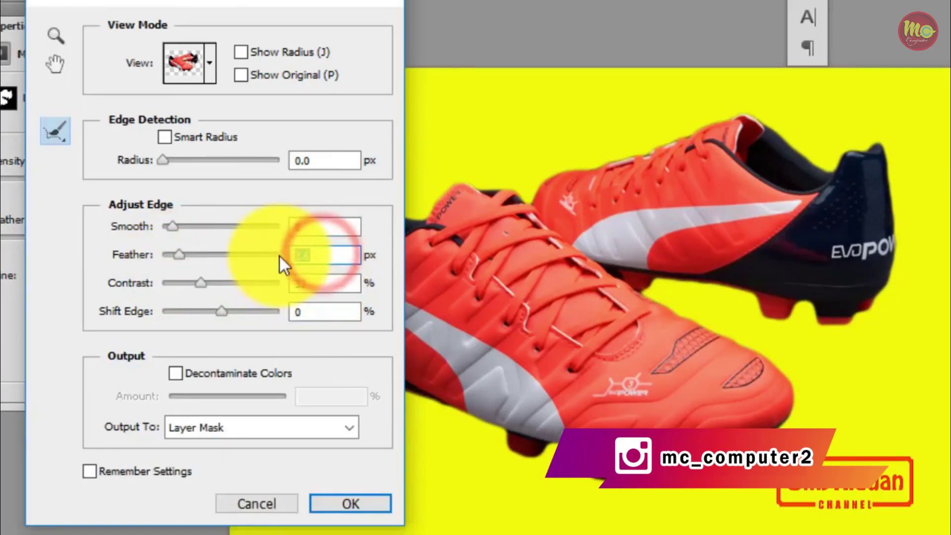
key("Return")
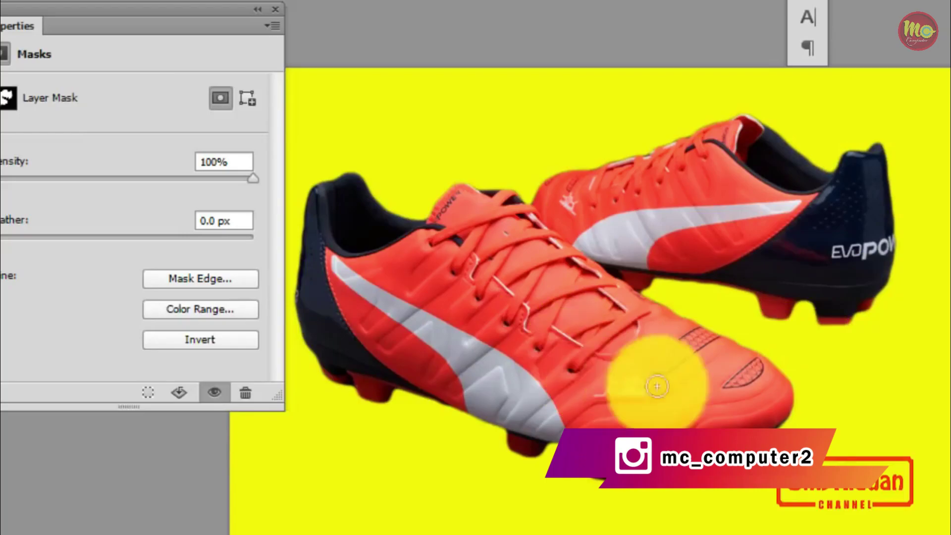
Step: Try a Shift Edge of -33% on the shoe mask, reset it to 0 and close the refinement
left_click(206, 281)
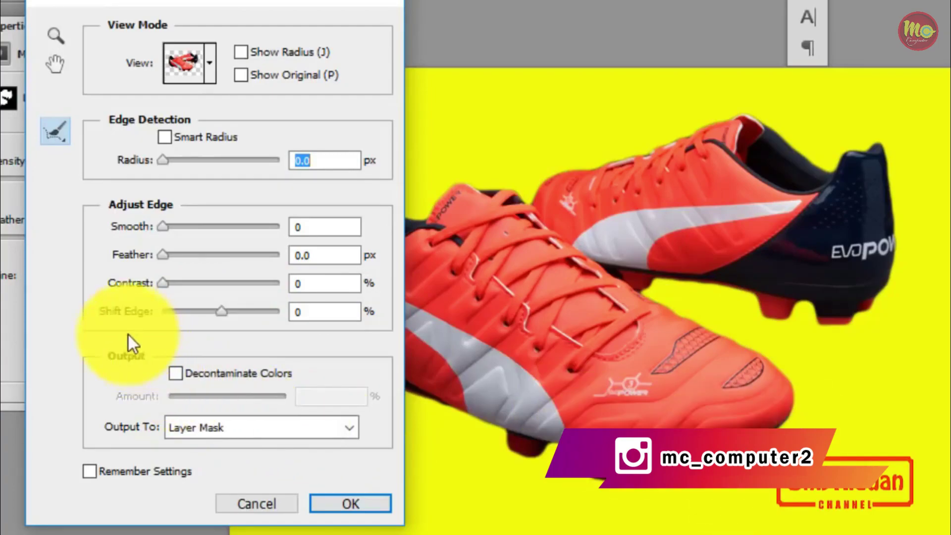
left_click_drag(221, 311, 201, 310)
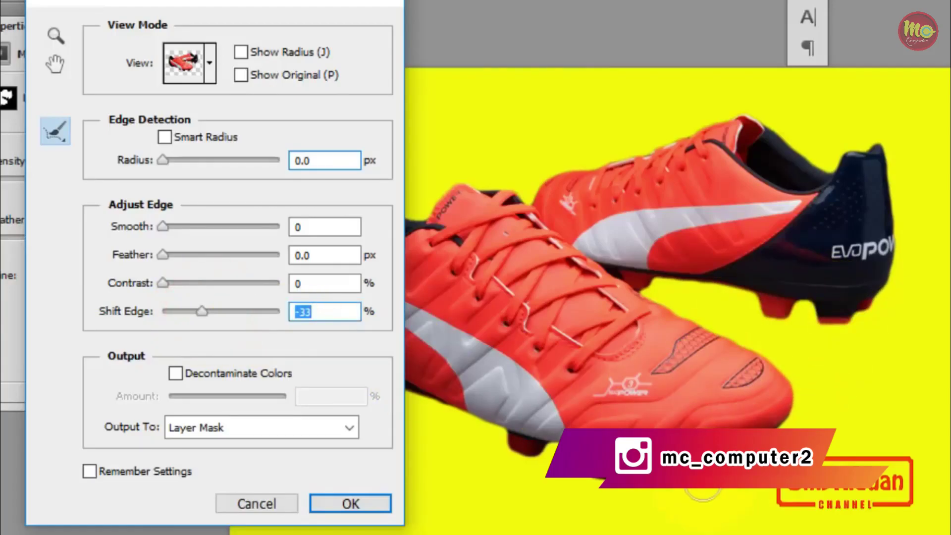
left_click(319, 311)
type("0")
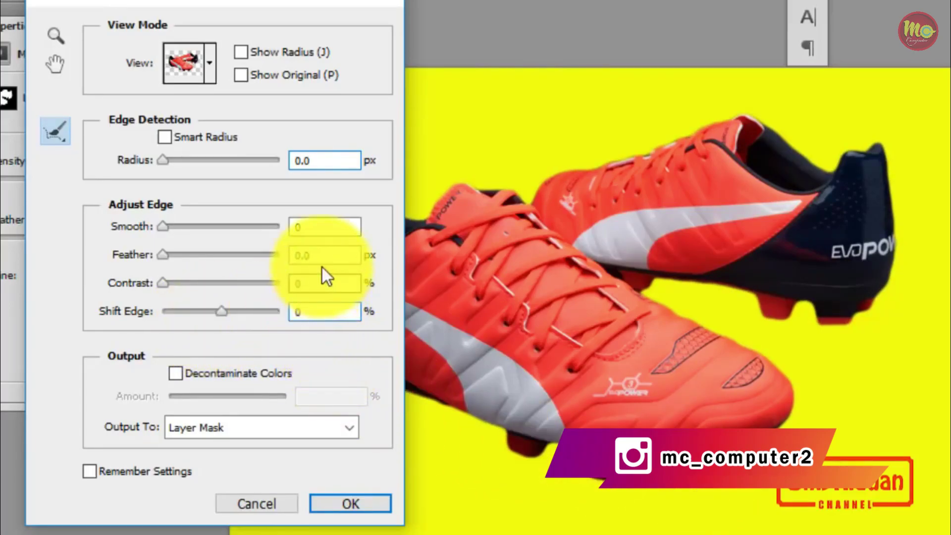
left_click(364, 506)
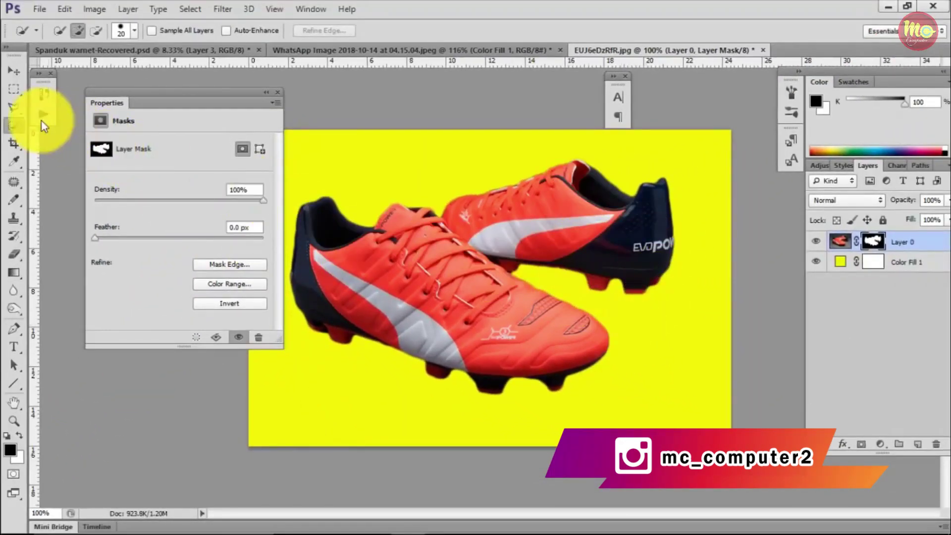
Step: Review the history states from adding the layer mask through the last mask refinement
left_click_drag(139, 93, 134, 81)
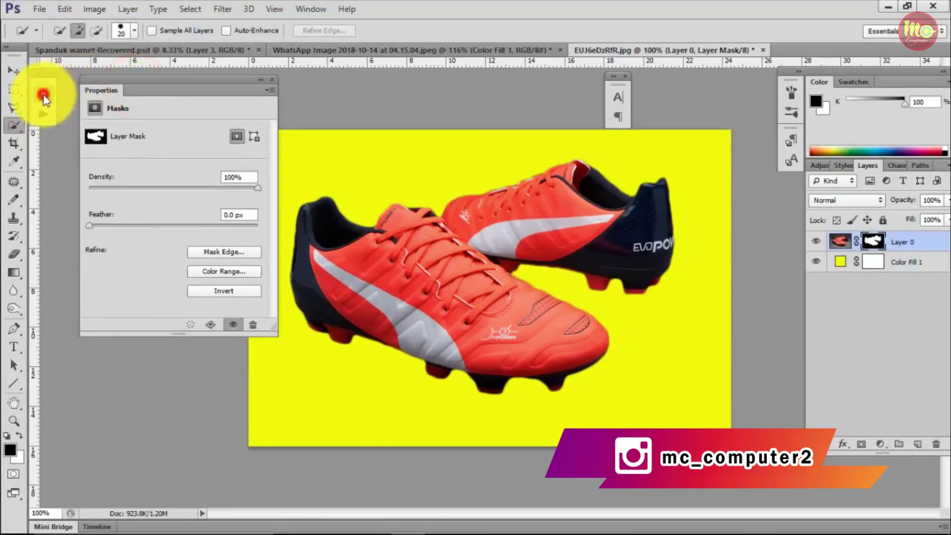
left_click(43, 94)
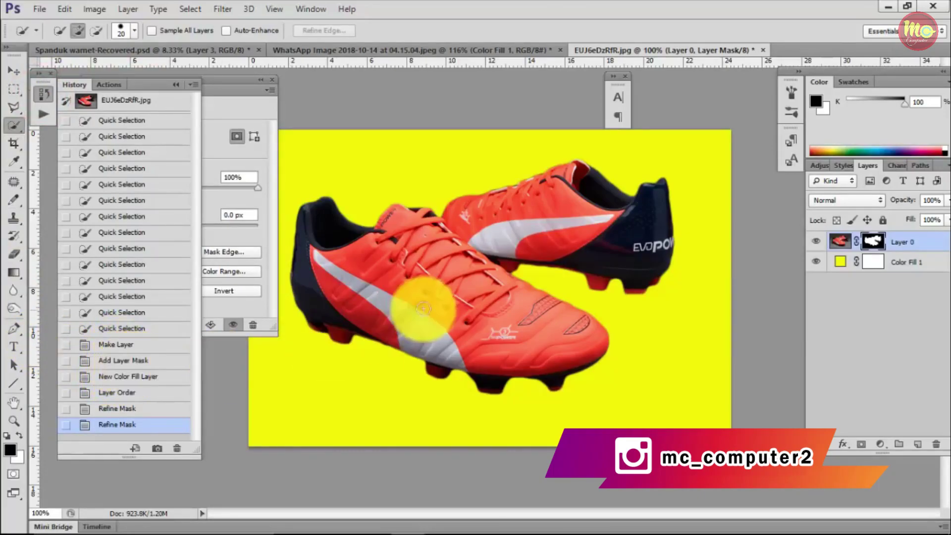
left_click(124, 362)
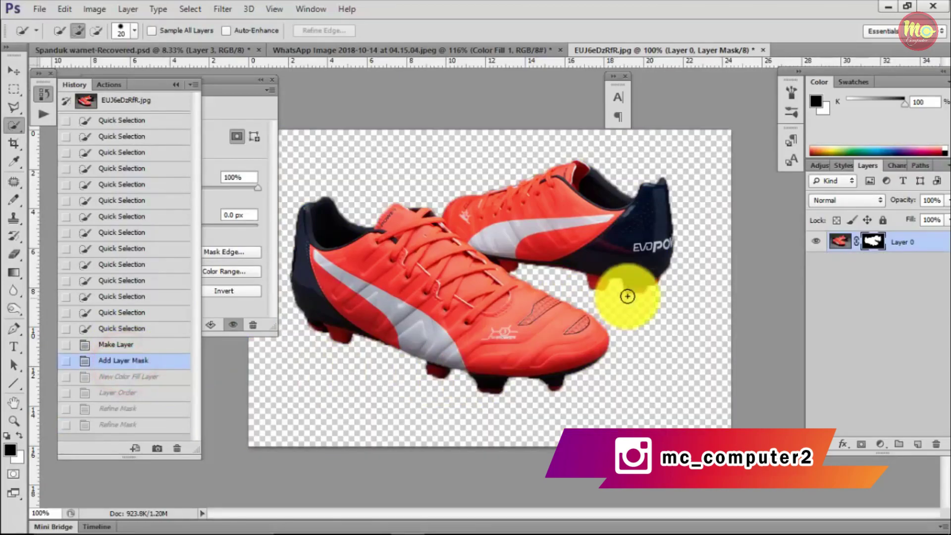
left_click(141, 380)
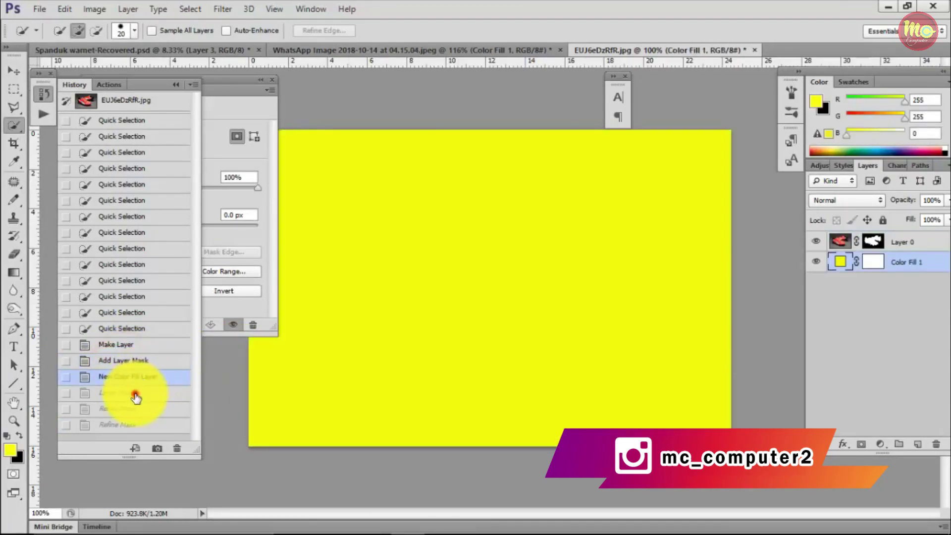
left_click(135, 395)
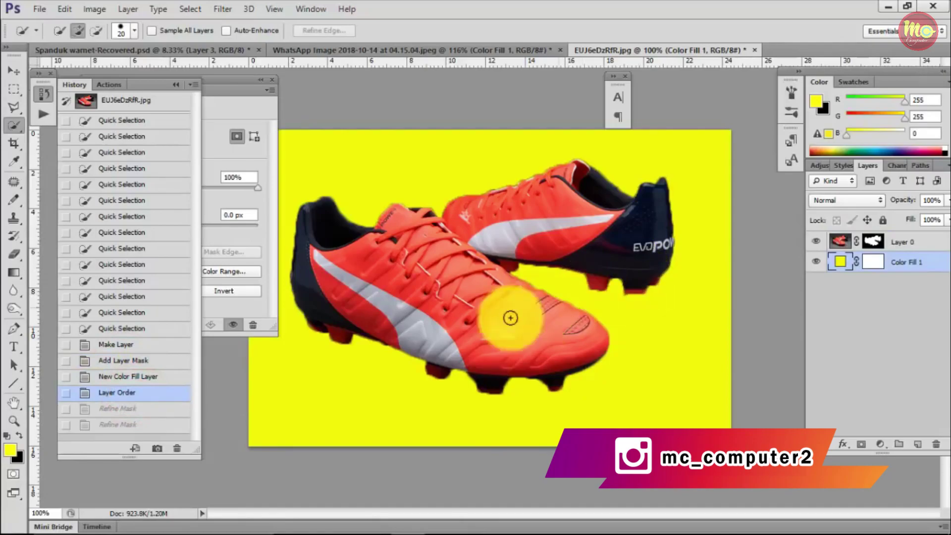
left_click(130, 425)
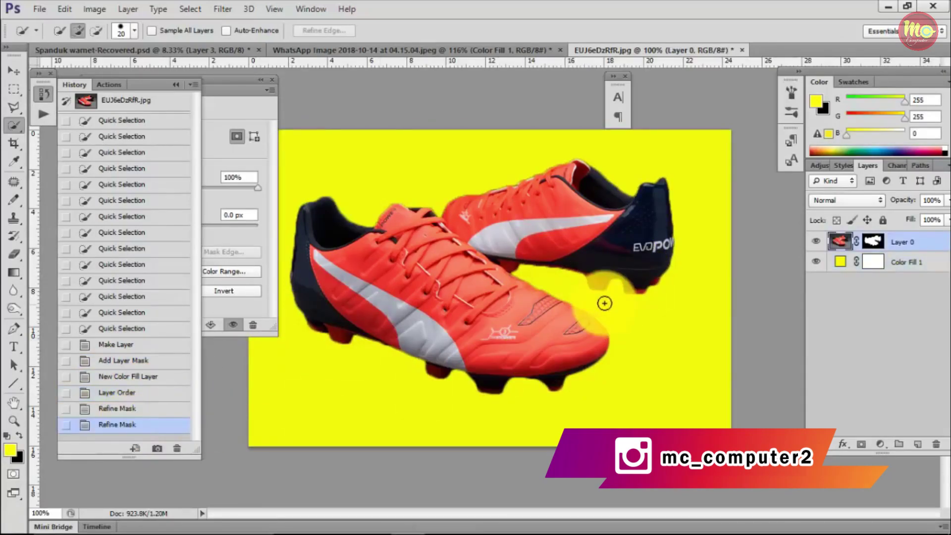
Step: Compare the shoe edges up close in the Layer Order state and the last Refine Mask state
left_click(124, 393)
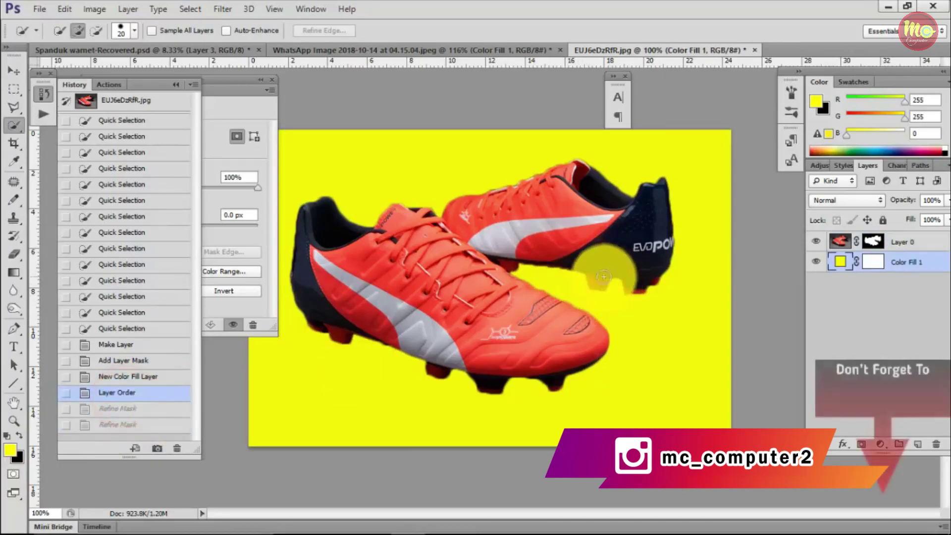
scroll(610, 289, "up", 2)
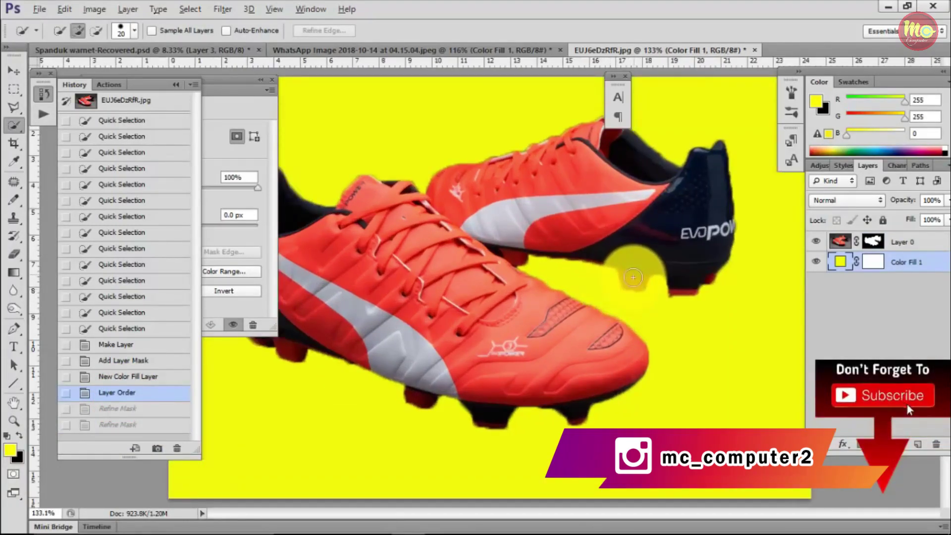
scroll(633, 277, "up", 1)
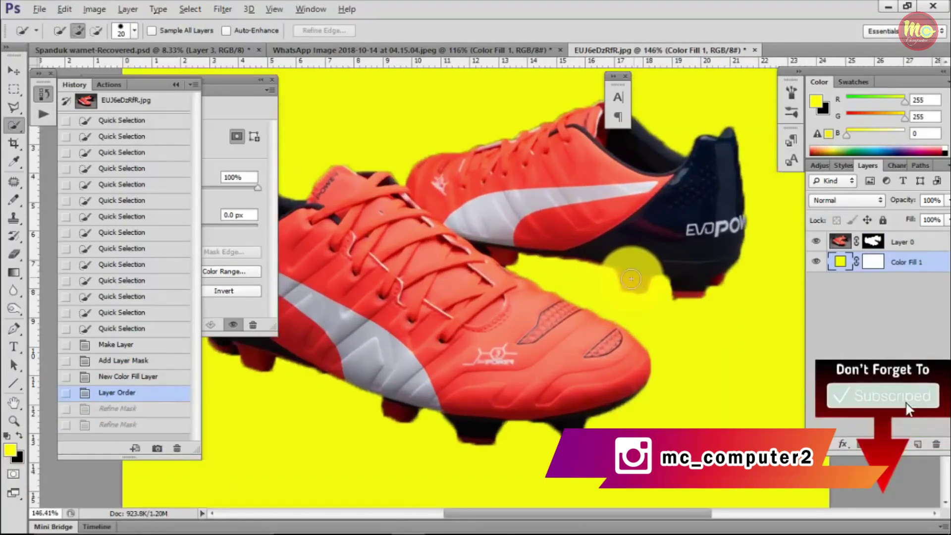
left_click(124, 425)
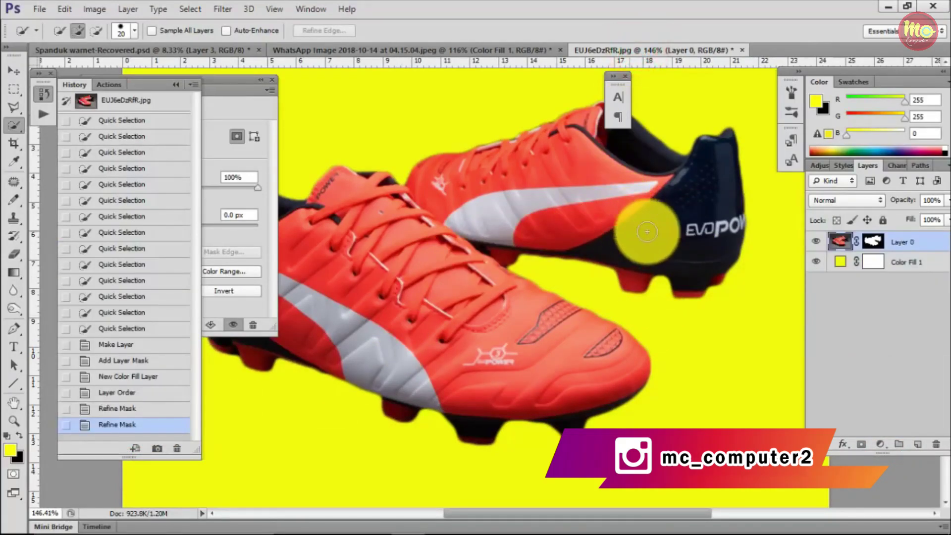
Step: Close the WhatsApp portrait document without saving its changes
left_click(480, 50)
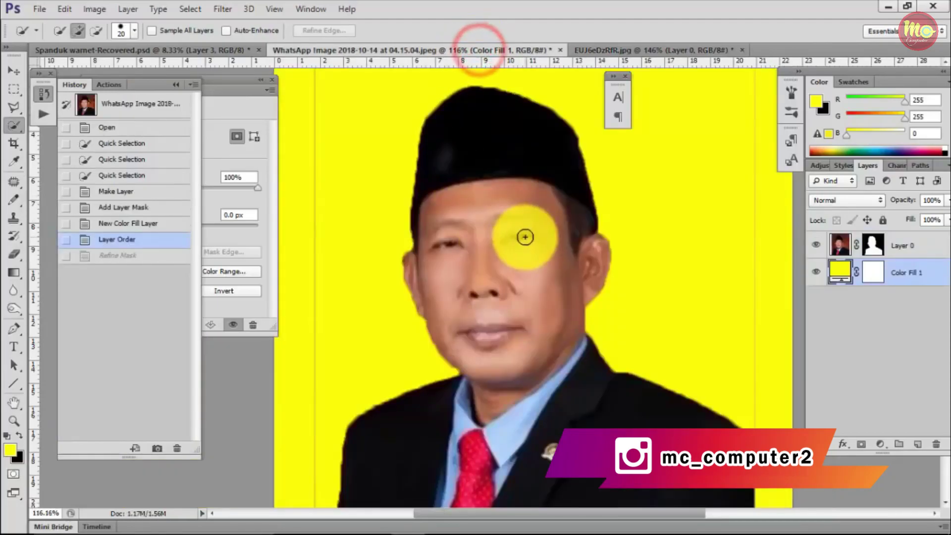
left_click(559, 50)
left_click(480, 215)
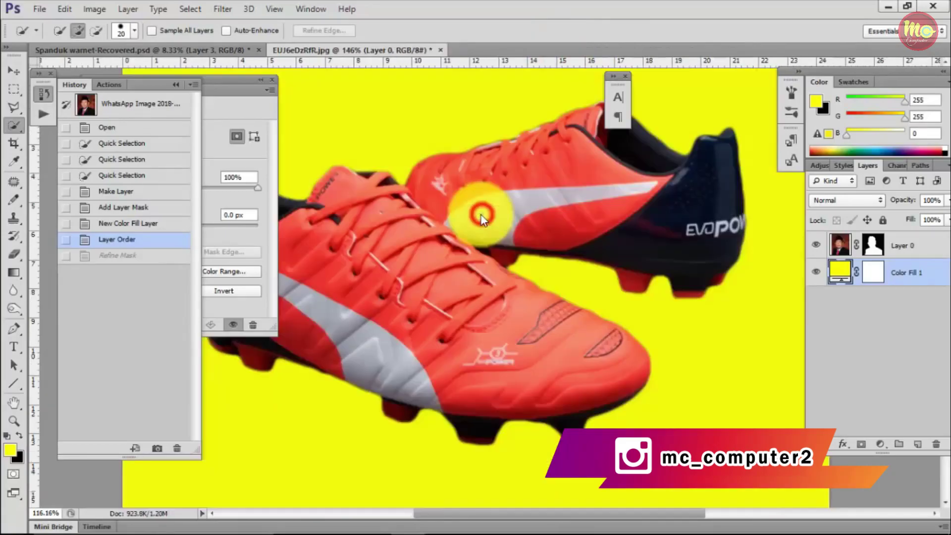
Step: Open the portrait image WhatsApp Image 2018-10-14 at 04.15.04.jpeg from the Downloads folder
left_click(39, 9)
left_click(51, 38)
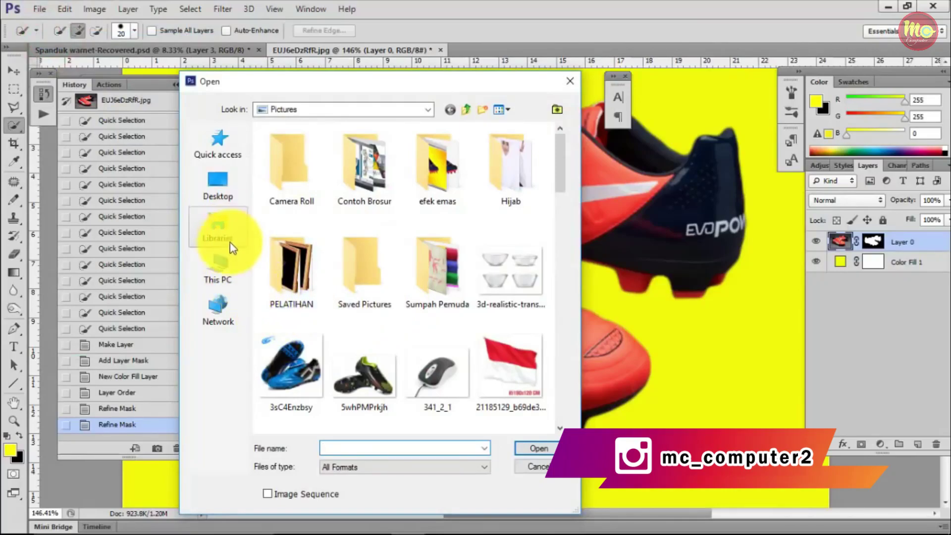
left_click(225, 266)
double_click(305, 233)
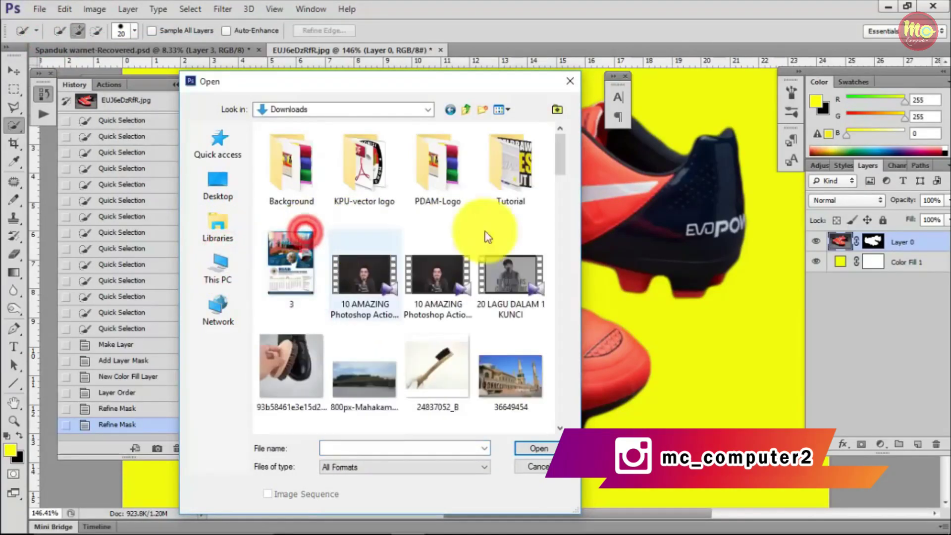
left_click_drag(560, 149, 591, 407)
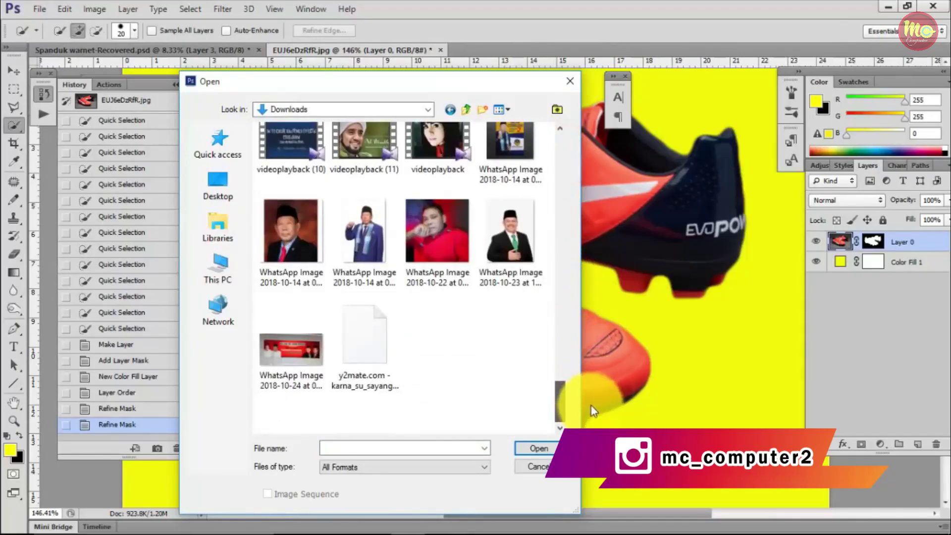
left_click(291, 230)
left_click(537, 448)
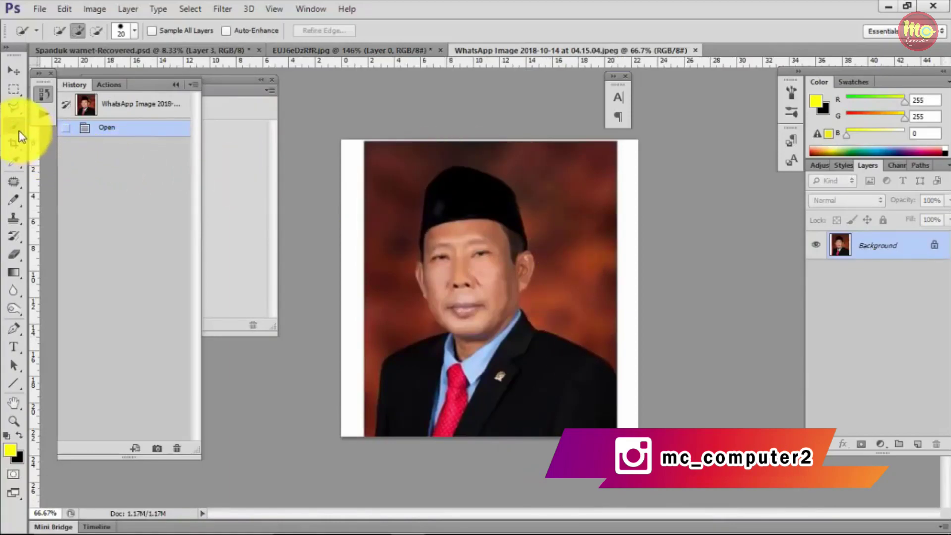
Step: Select the man with Quick Selection, subtract the stray area beside his shoulder, and add a layer mask from the selection
left_click_drag(14, 130, 67, 125)
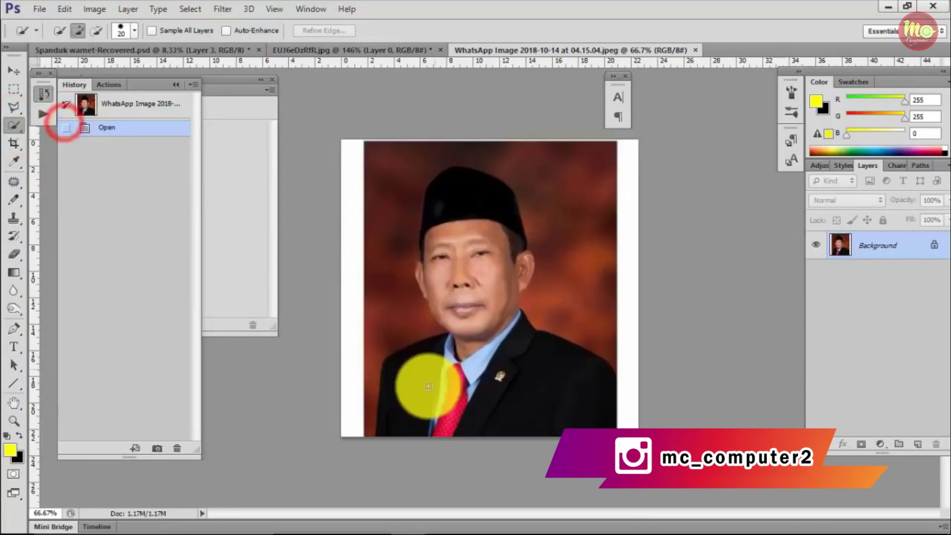
mouse_move(399, 425)
left_mouse_down()
mouse_move(482, 338)
mouse_move(453, 230)
mouse_move(462, 188)
mouse_move(491, 238)
mouse_move(496, 301)
mouse_move(515, 323)
left_mouse_up()
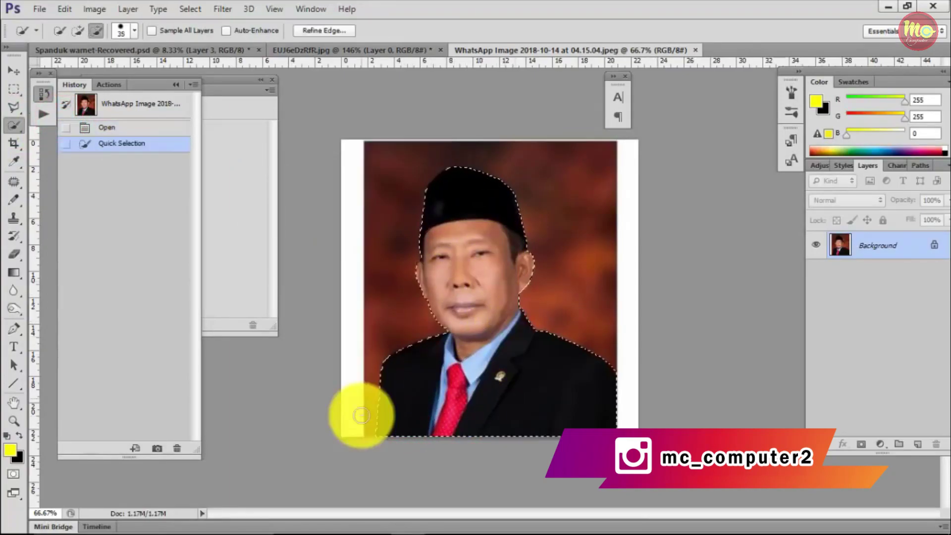
left_click_drag(361, 417, 331, 399)
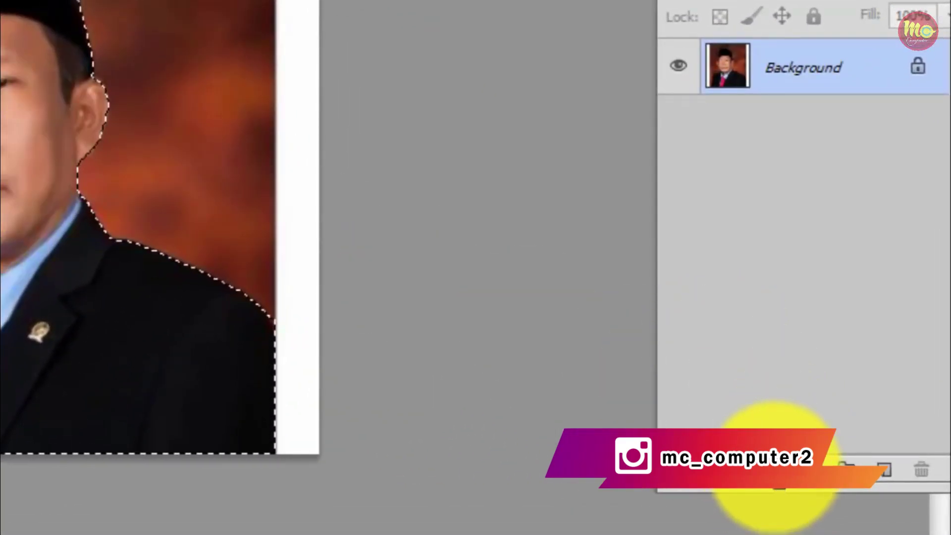
left_click(772, 470)
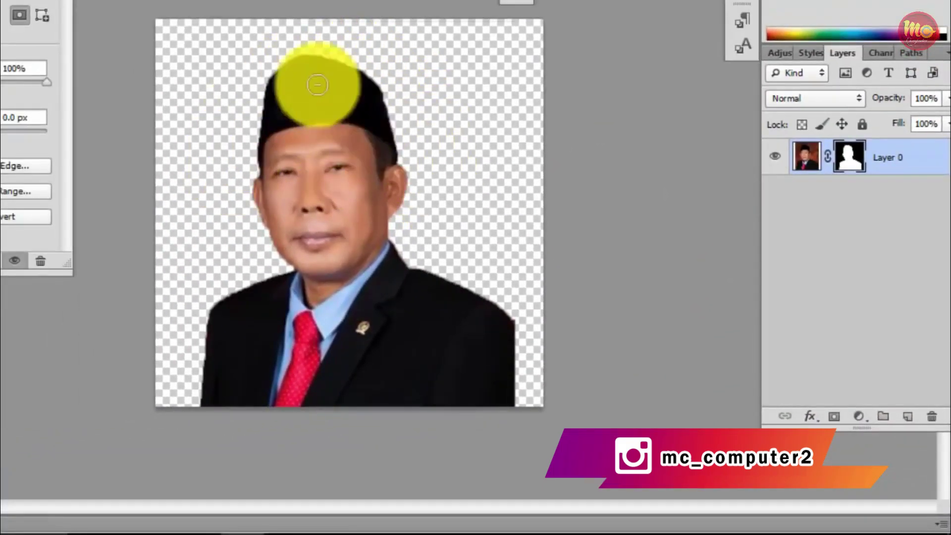
Step: Add a yellow Solid Color fill layer and move it below the masked portrait layer
left_click(860, 419)
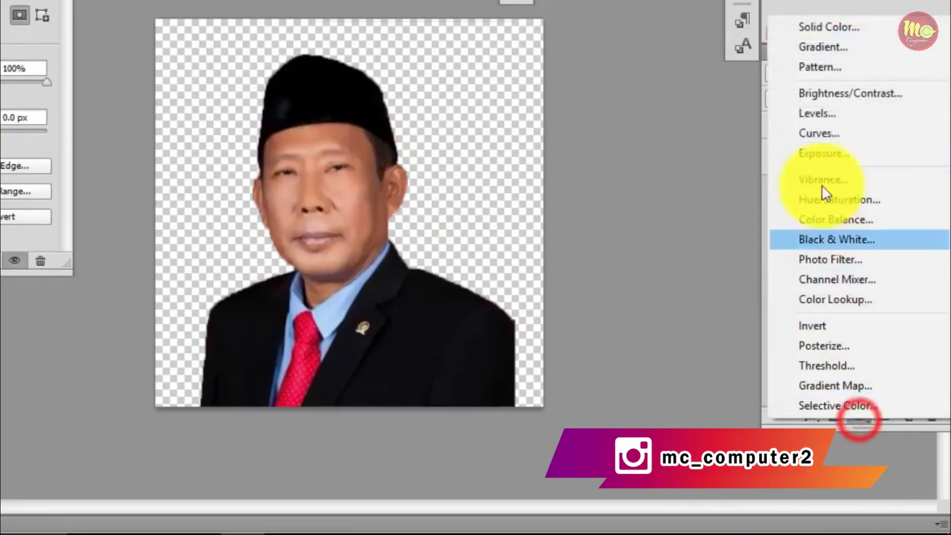
left_click(735, 332)
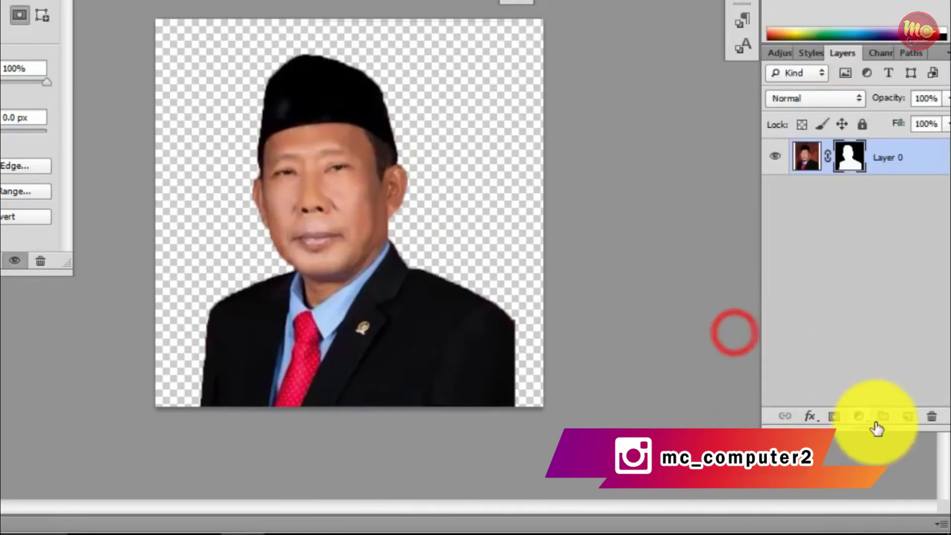
left_click(859, 419)
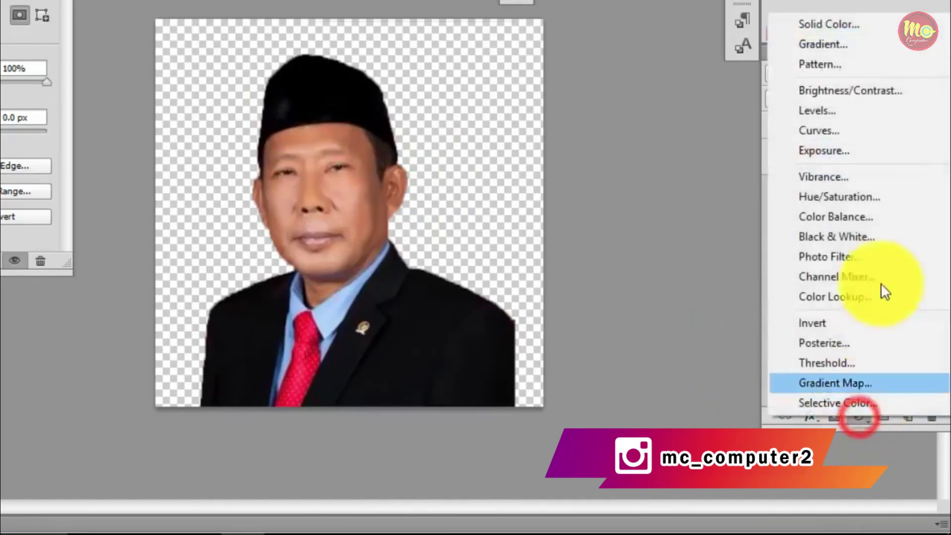
left_click(845, 26)
left_click(280, 148)
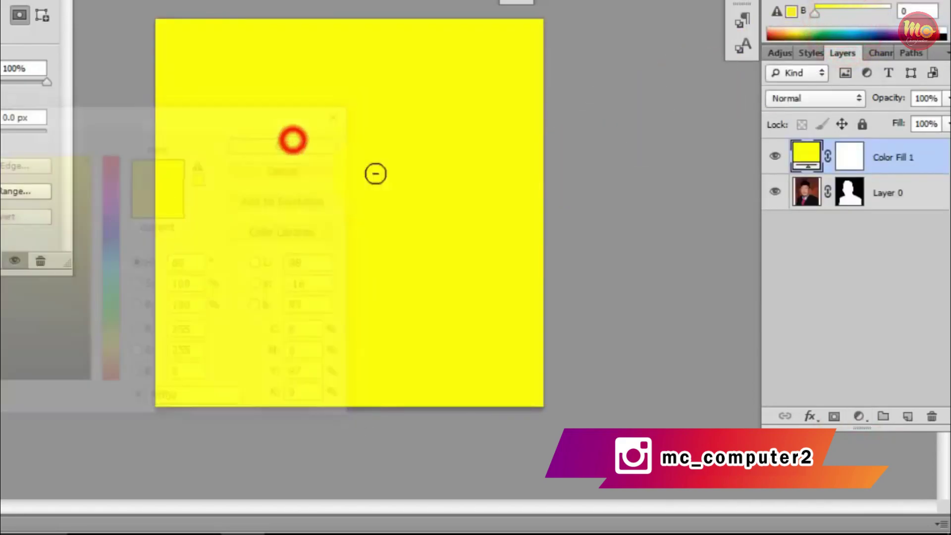
left_click_drag(884, 159, 862, 219)
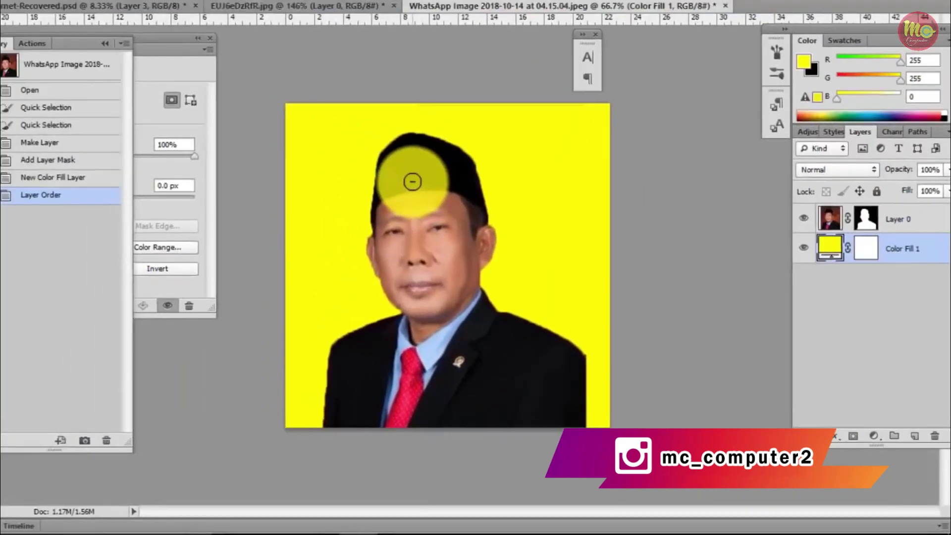
Step: Check the portrait's cutout edges up close, collapse the history, and bring the mask properties into clear view
scroll(332, 79, "up", 7)
scroll(508, 154, "up", 3)
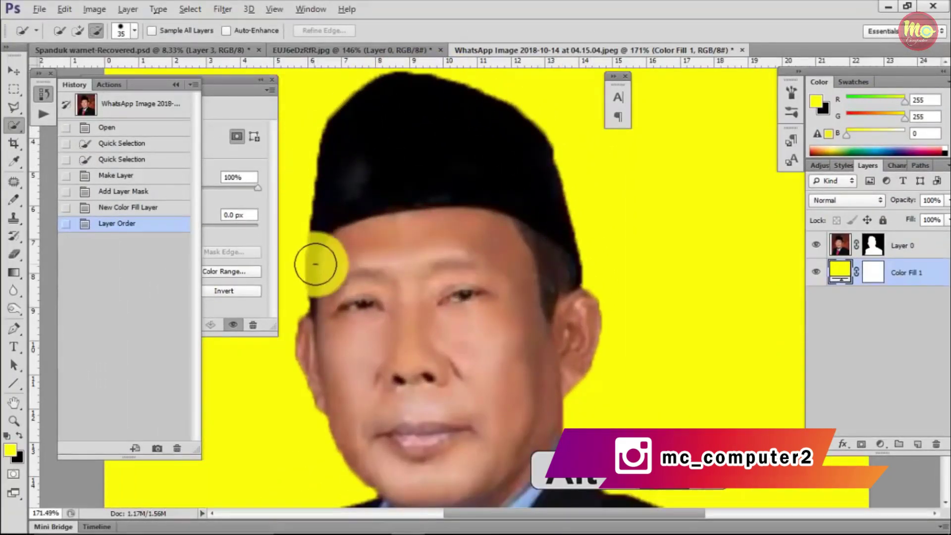
scroll(526, 178, "down", 5)
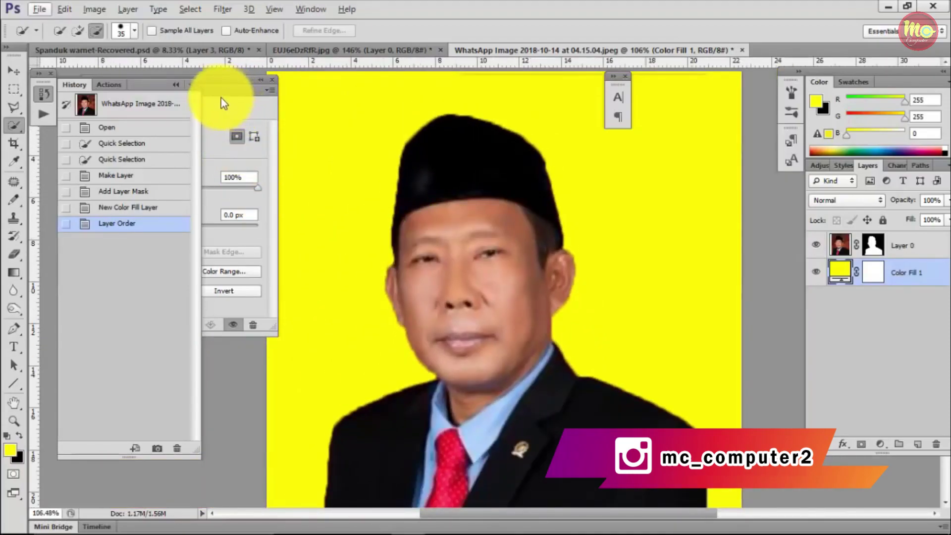
left_click(175, 85)
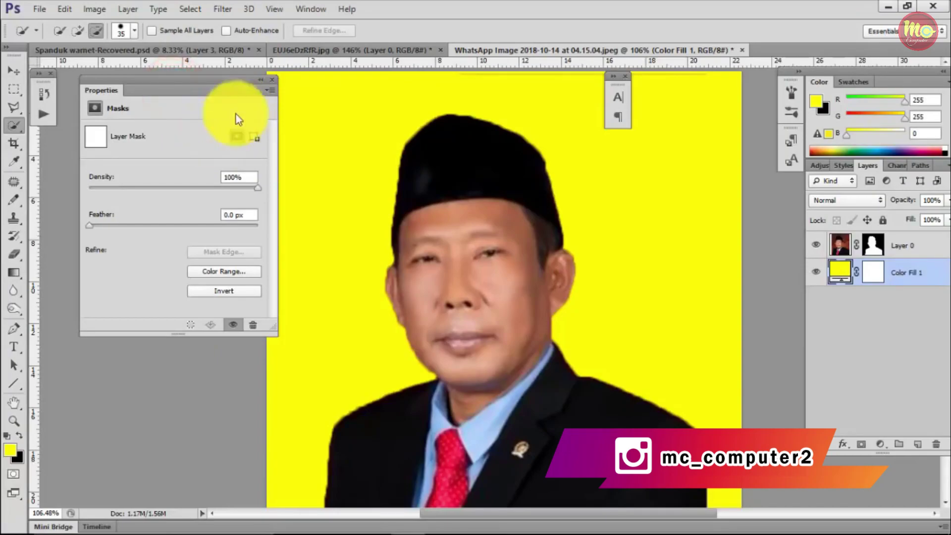
left_click_drag(244, 82, 222, 98)
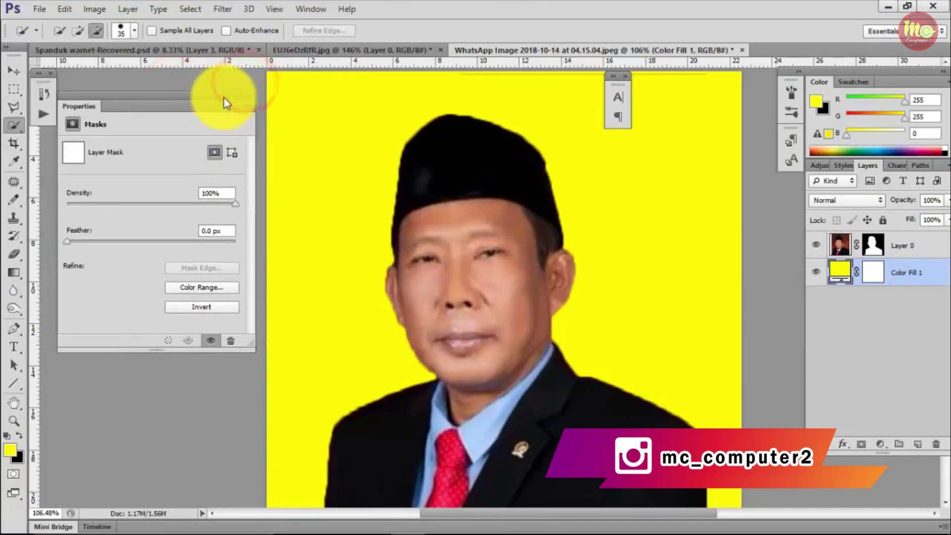
left_click(250, 96)
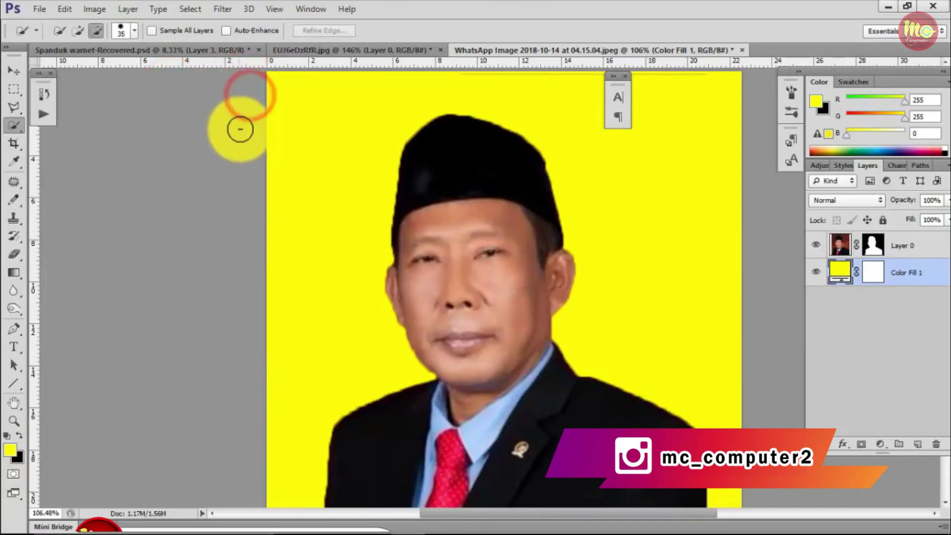
left_click(311, 9)
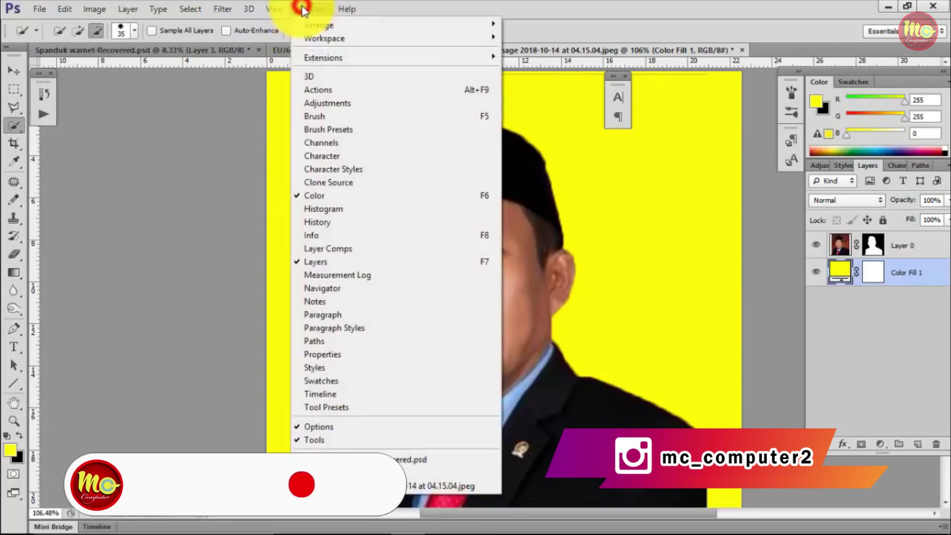
left_click(332, 355)
left_click_drag(182, 97, 195, 105)
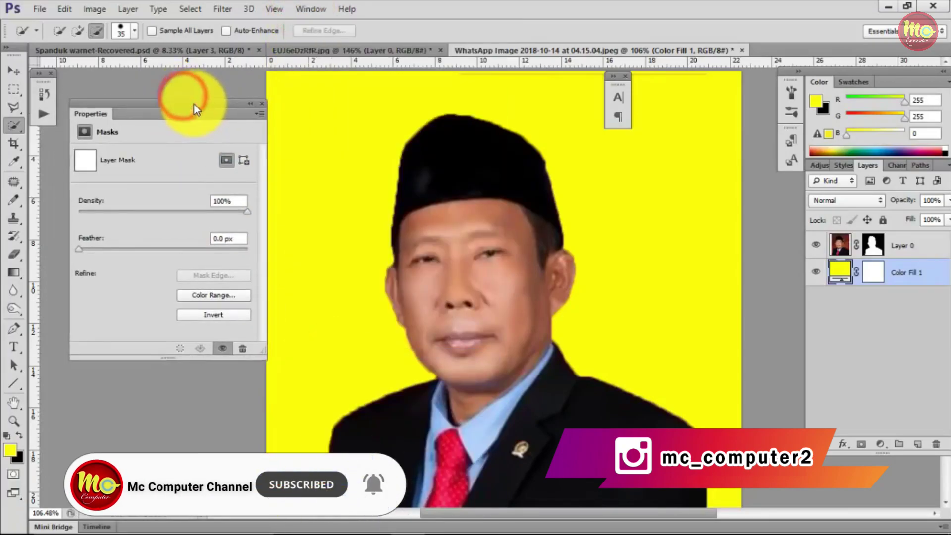
Step: Start refining the portrait layer's mask edge with Smooth 13, Feather 1.6 px and Contrast 20%
left_click(874, 252)
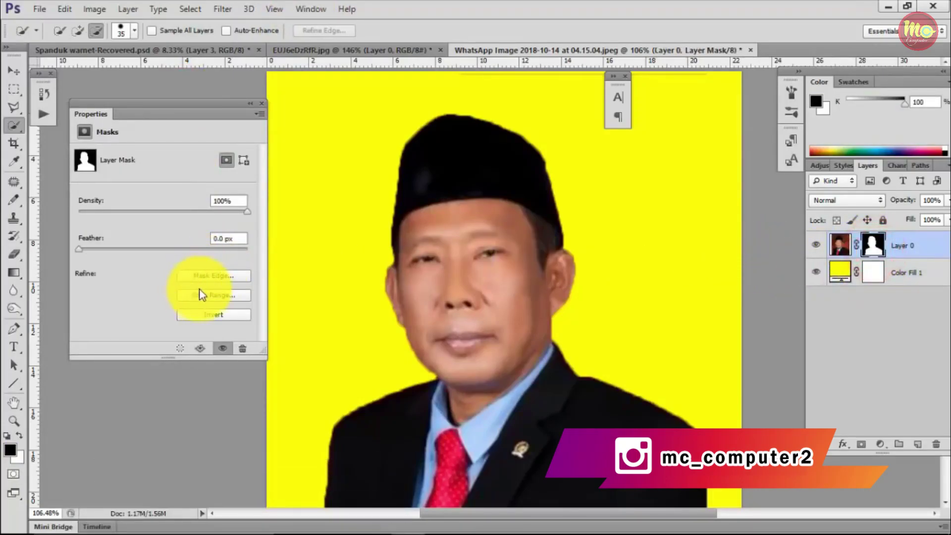
left_click(216, 276)
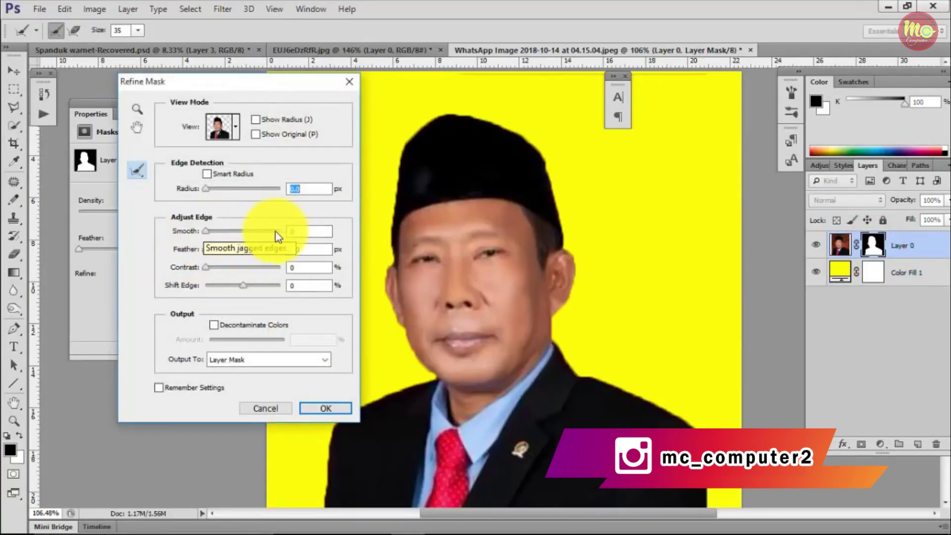
left_click_drag(212, 231, 215, 233)
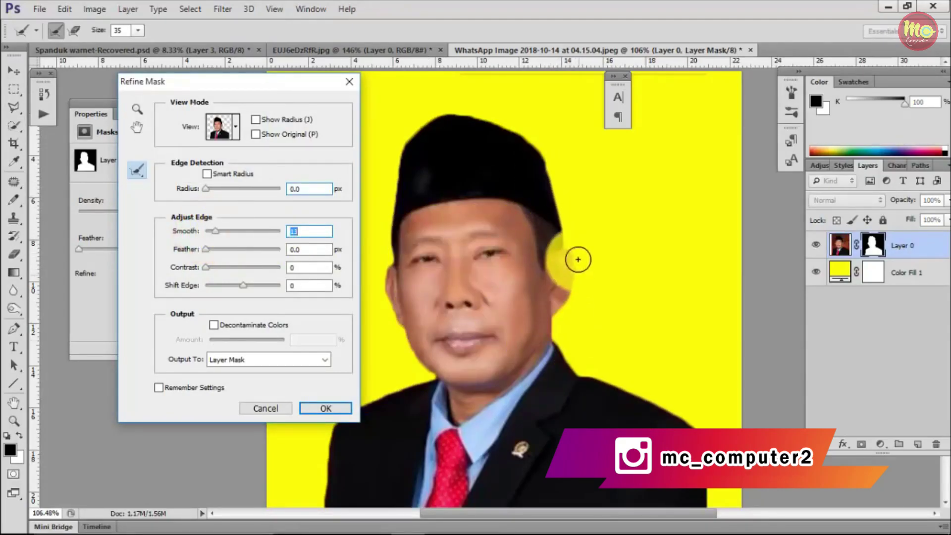
left_click_drag(205, 252, 212, 251)
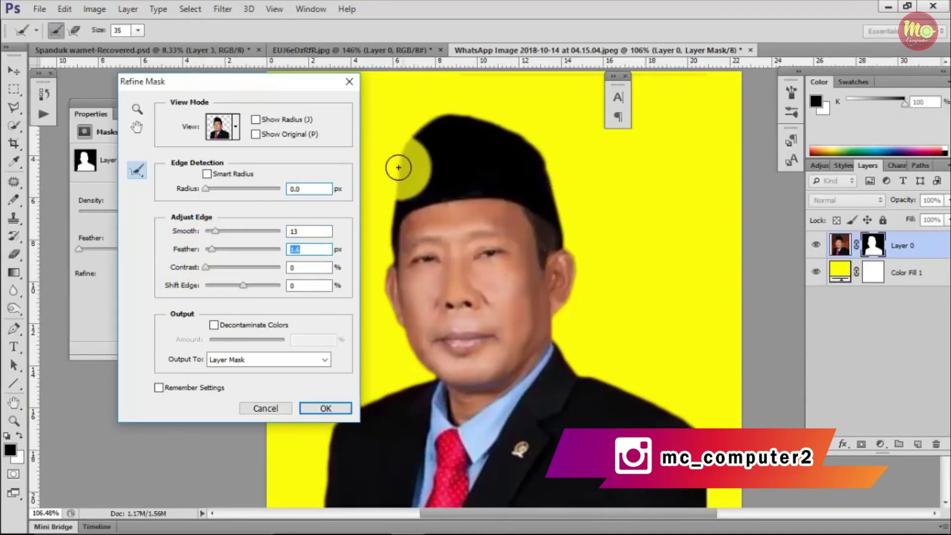
left_click_drag(206, 269, 220, 269)
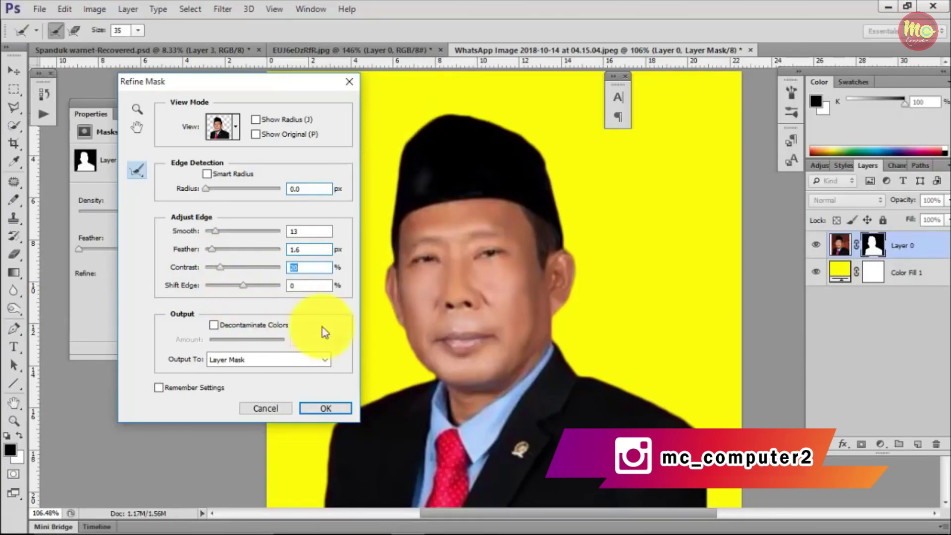
Step: Try Shift Edge values of -12% and +35%, then apply the mask refinement with Contrast 43% and Shift Edge 0%
left_click_drag(242, 283, 239, 283)
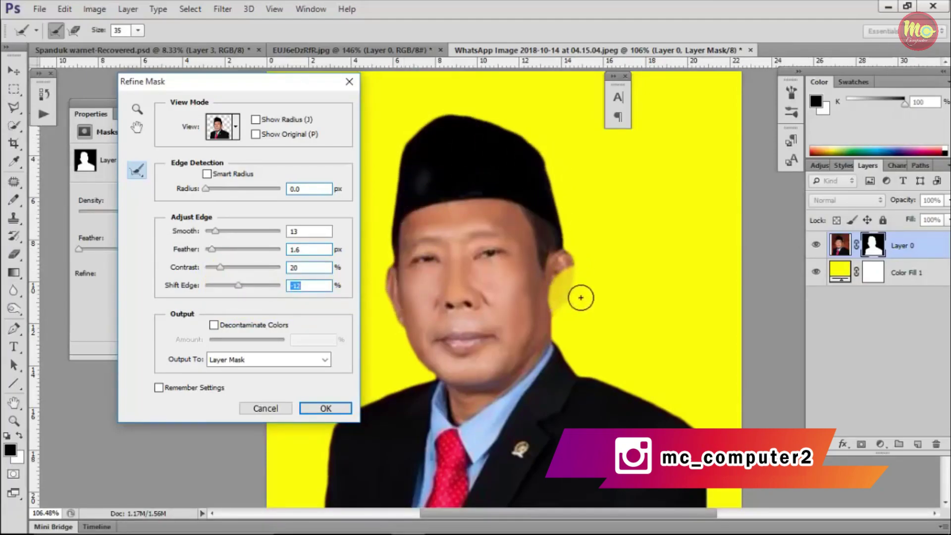
left_click_drag(239, 287, 256, 286)
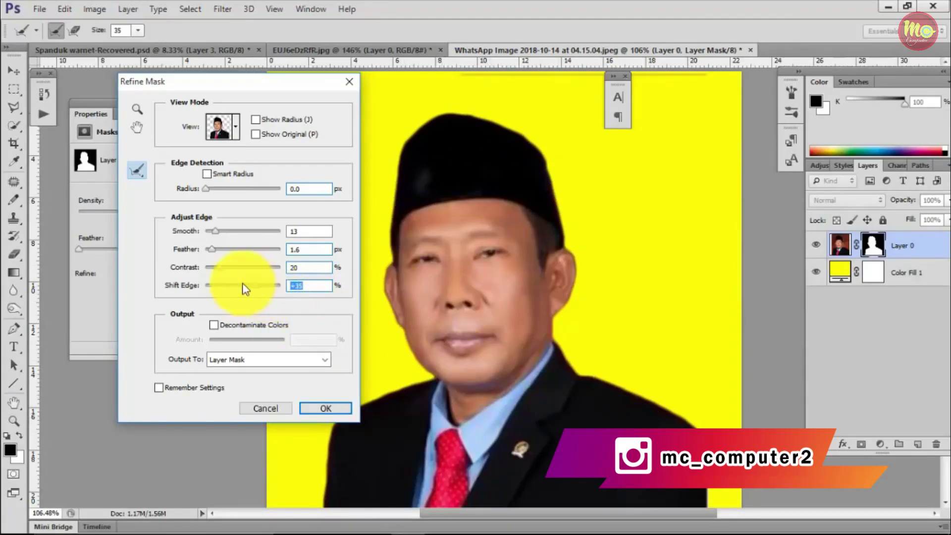
left_click_drag(255, 287, 239, 270)
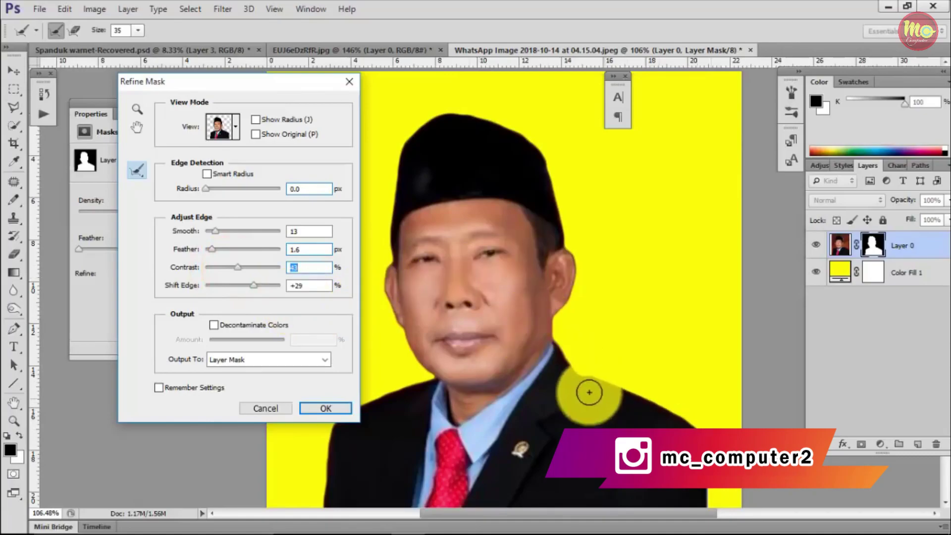
type("0")
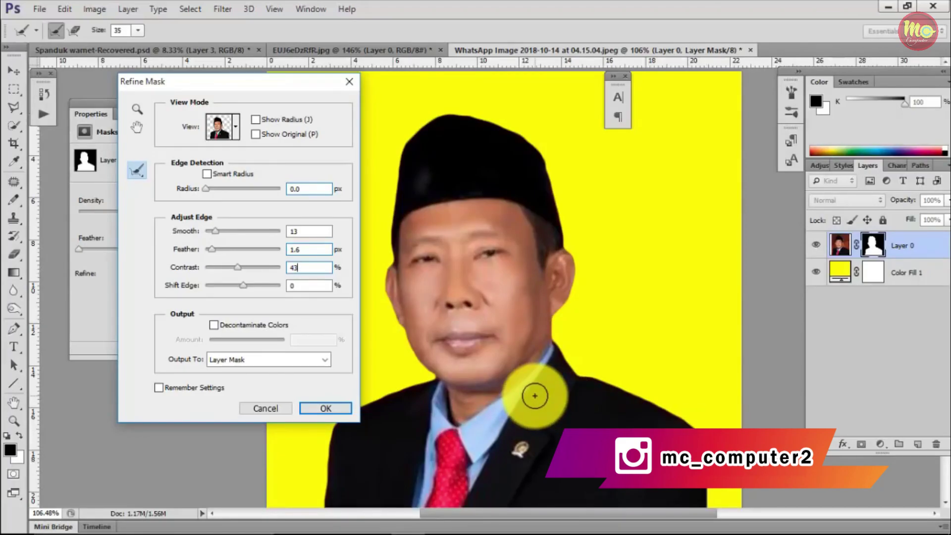
left_click(337, 408)
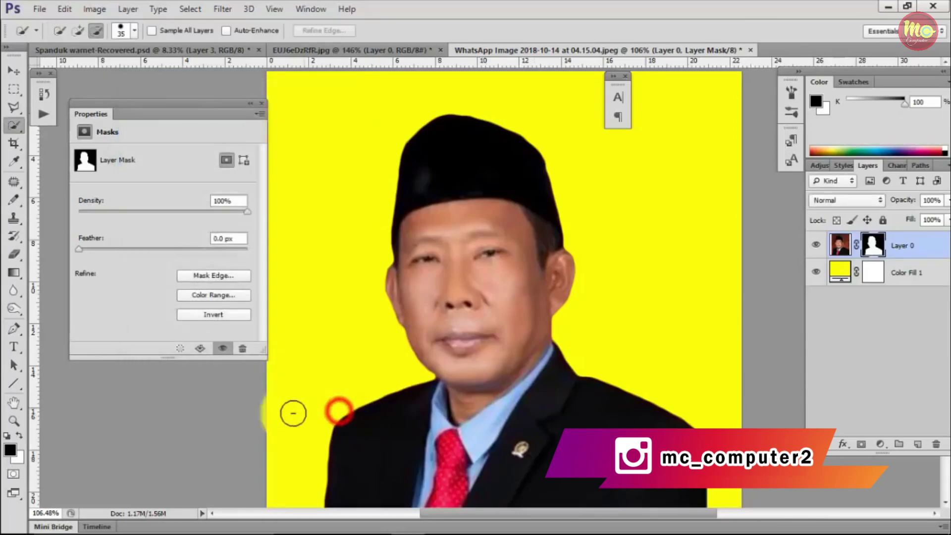
Step: Close the mask properties and compare the portrait's edges in the Layer Order and Refine Mask history states
left_click(263, 103)
left_click(44, 95)
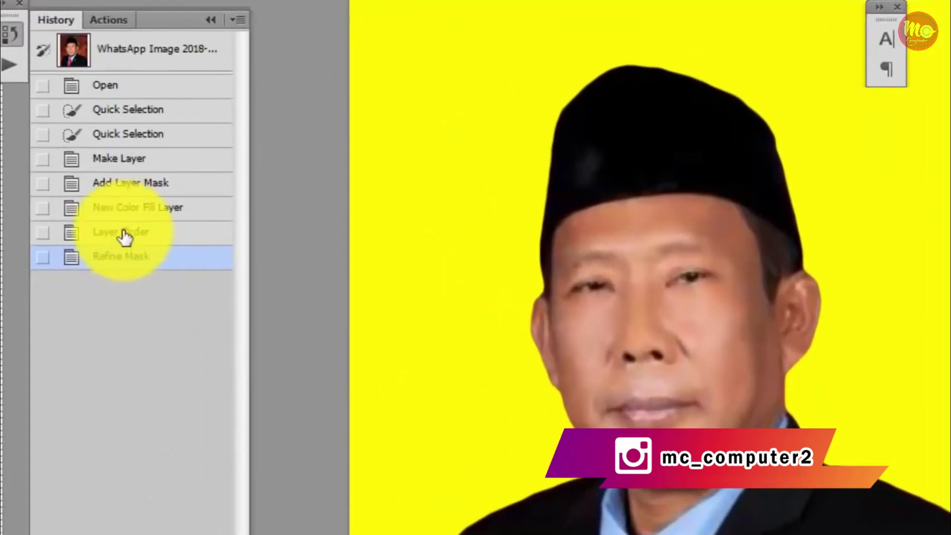
left_click(124, 212)
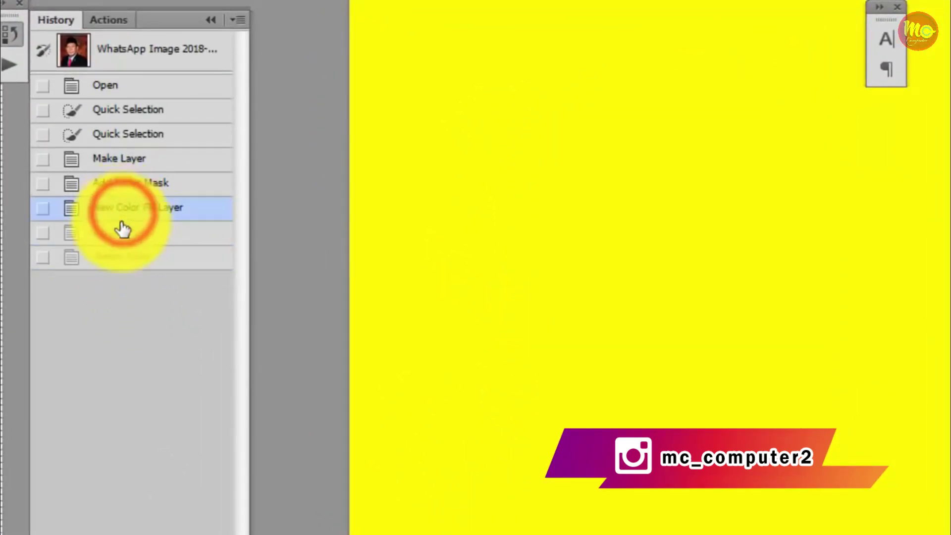
left_click(118, 233)
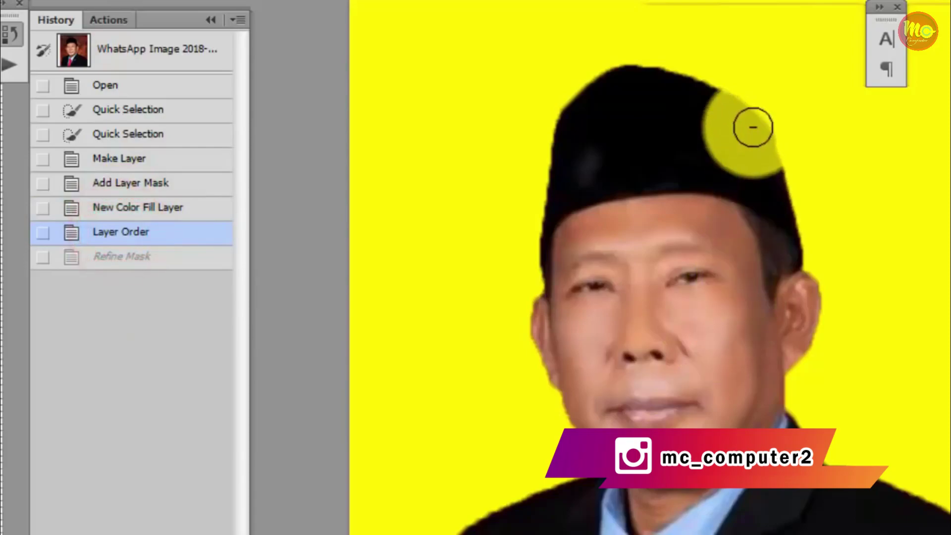
left_click(149, 256)
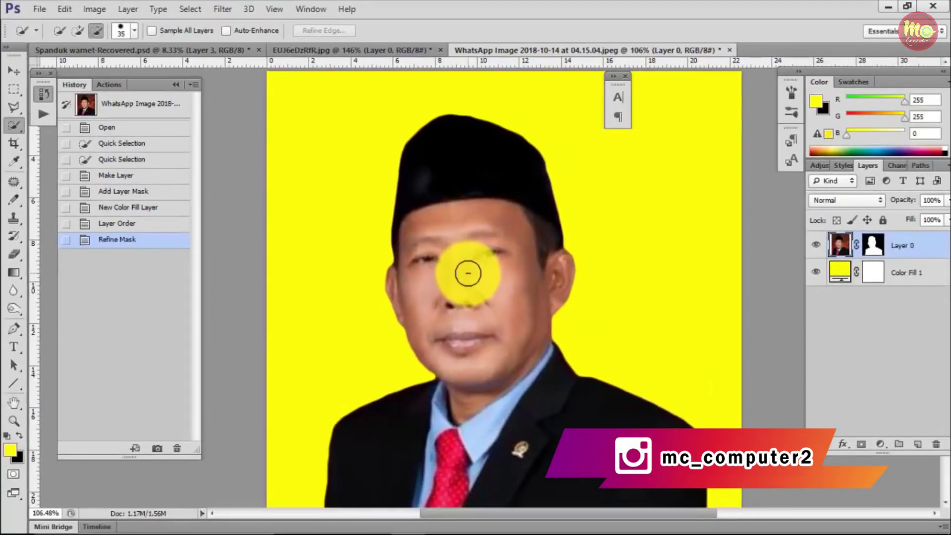
Step: Switch to the Magic Wand tool and compare the finished cutouts in the shoe and portrait documents
key("shift+w")
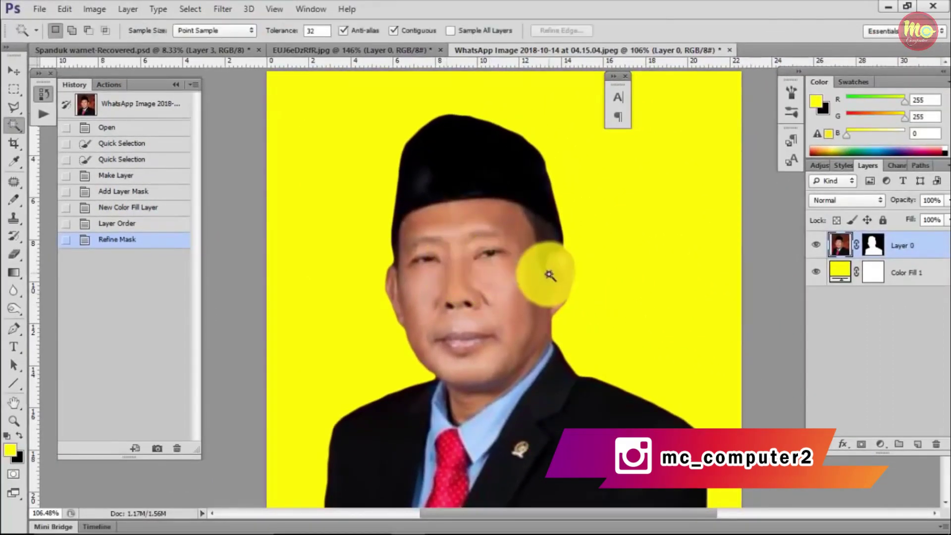
left_click(359, 51)
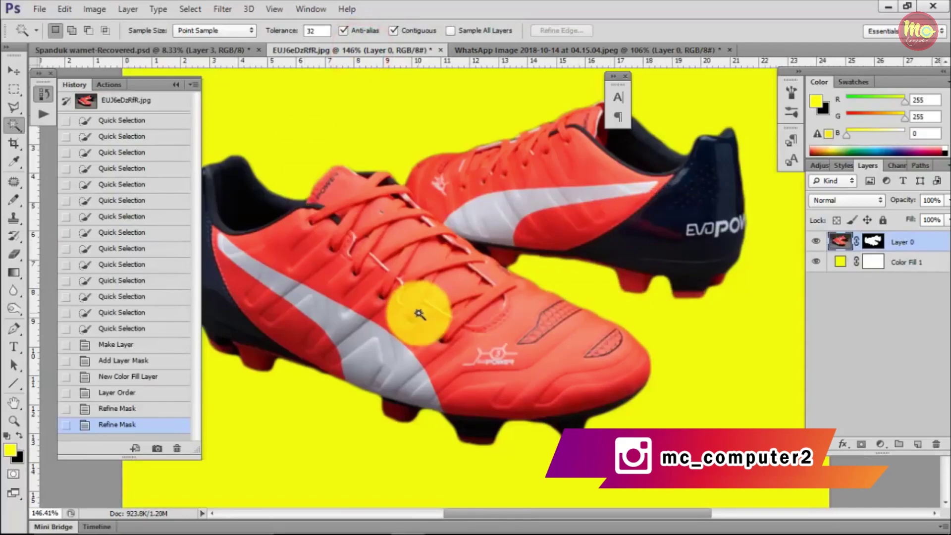
left_click(531, 49)
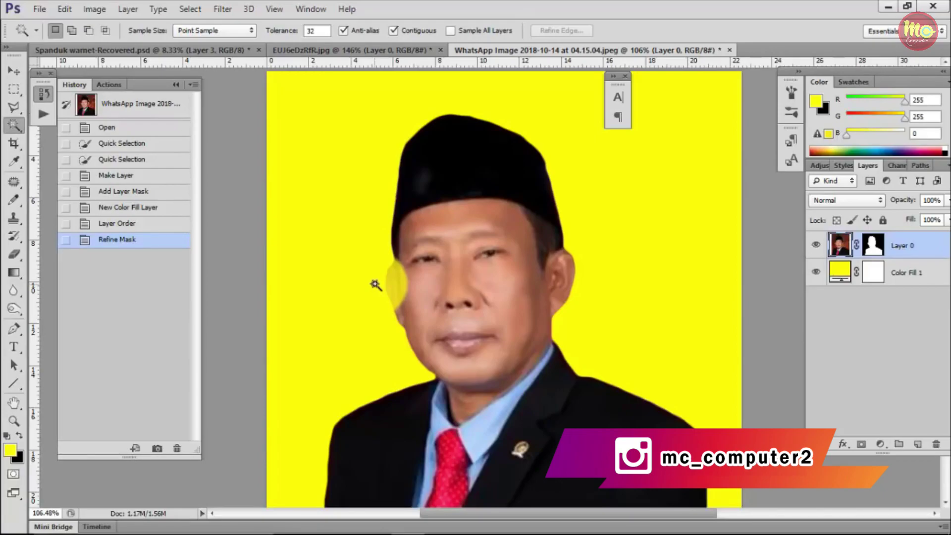
left_click(360, 52)
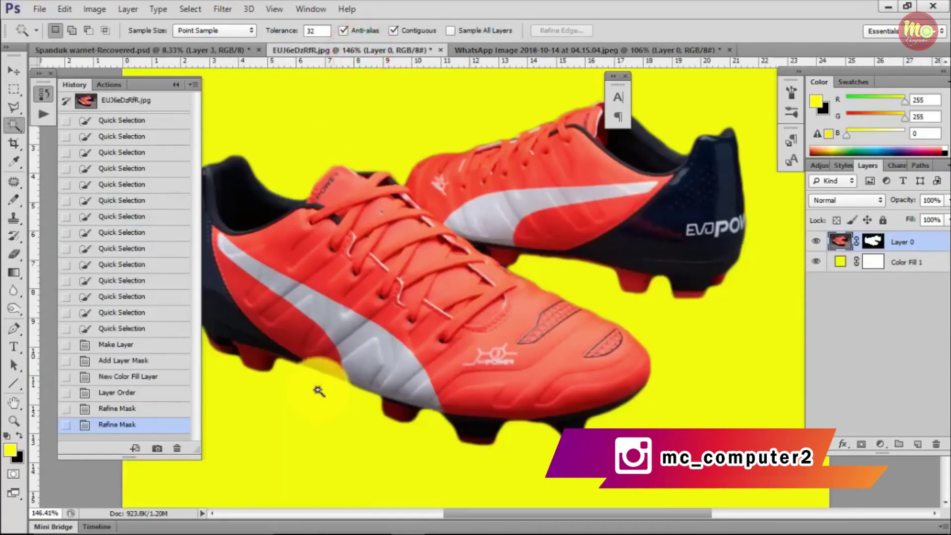